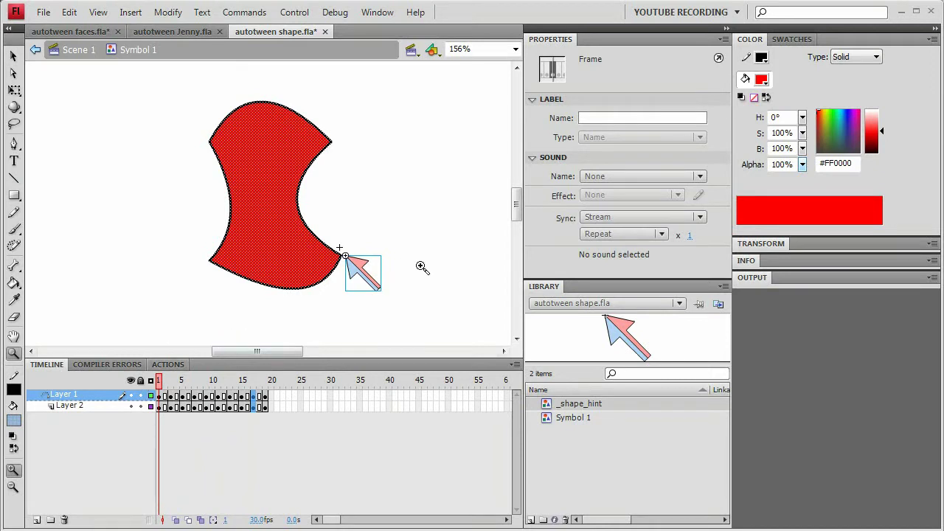
Step: At frame 10, bend the red shape's lower-right curve outward using that anchor's tangent handle
key(v)
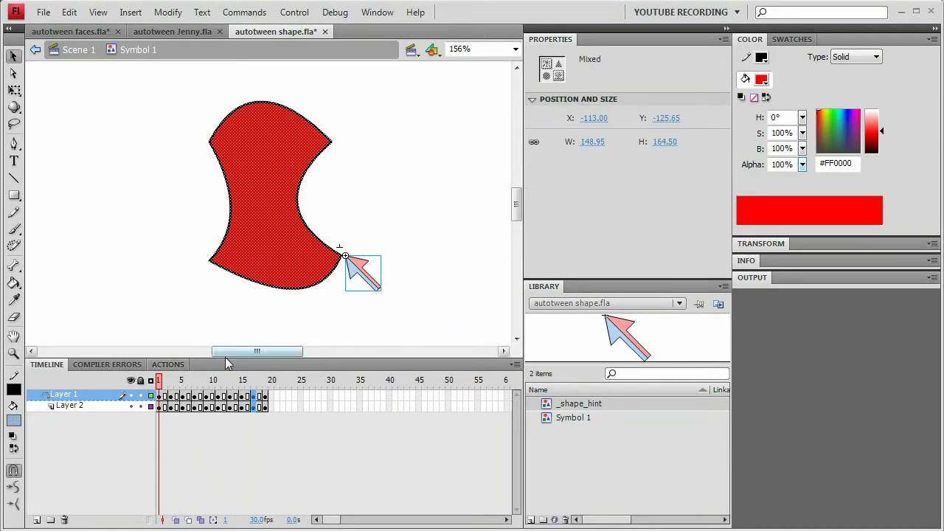
drag(173, 399, 253, 418)
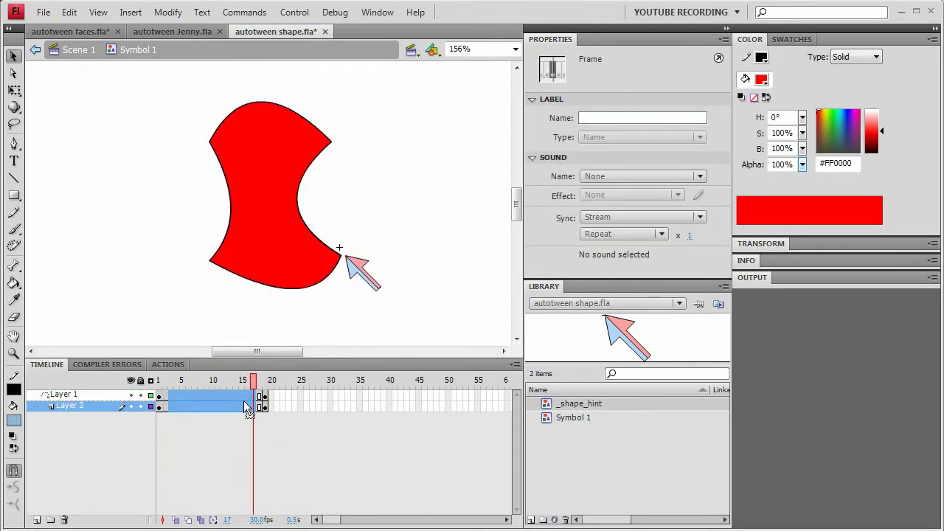
drag(249, 383, 212, 383)
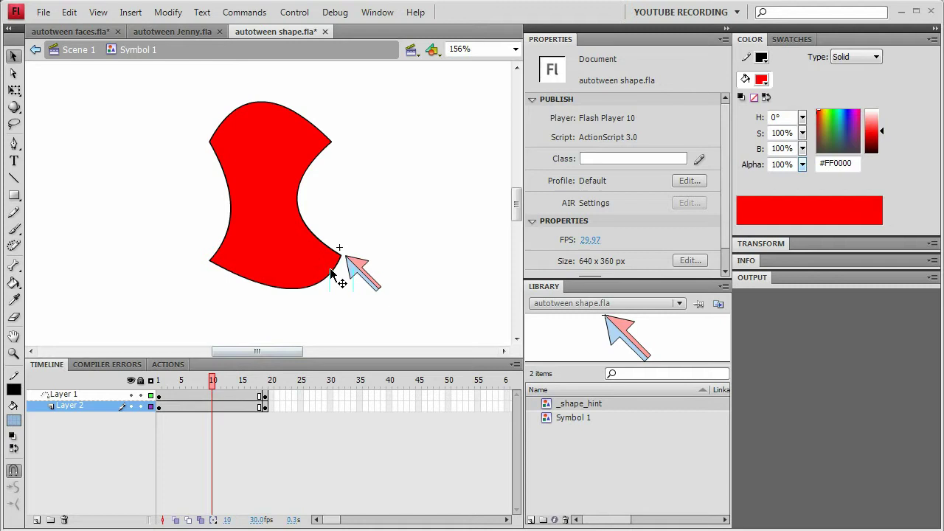
key(a)
key(ctrl+a)
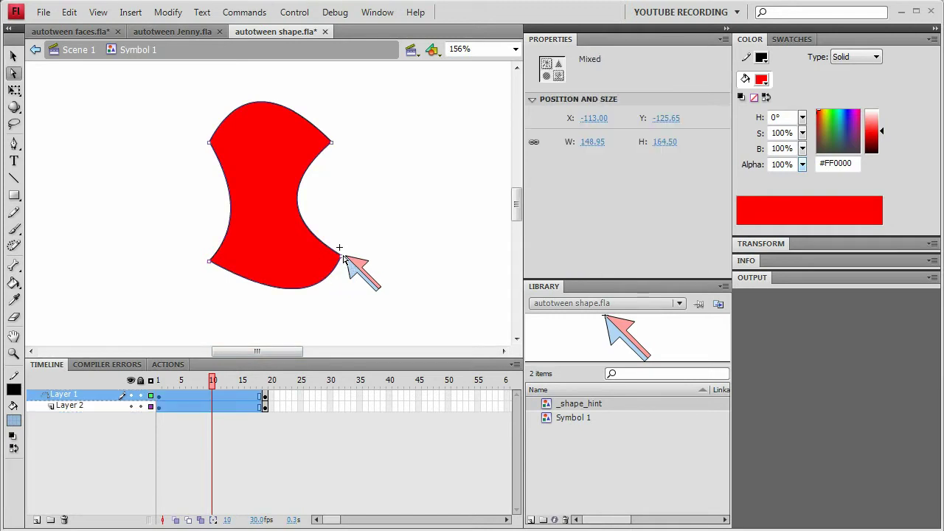
click(341, 258)
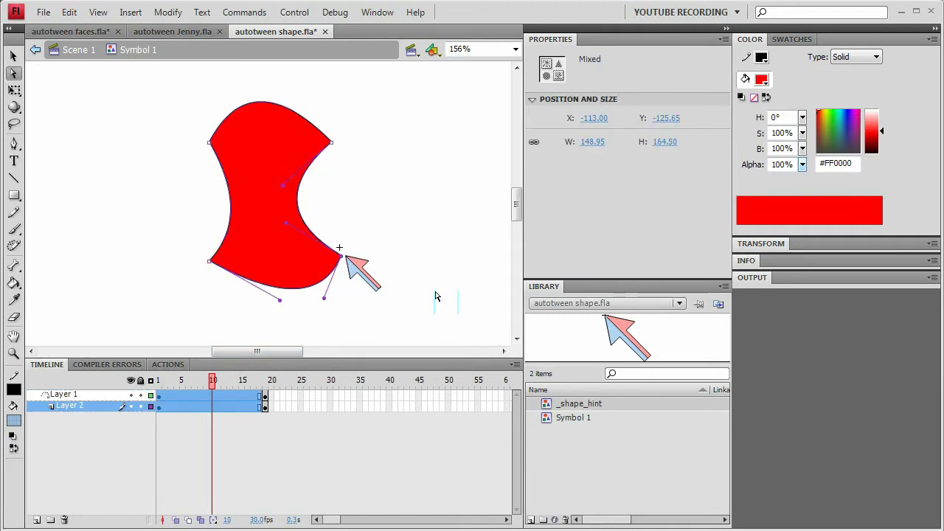
drag(288, 224, 363, 207)
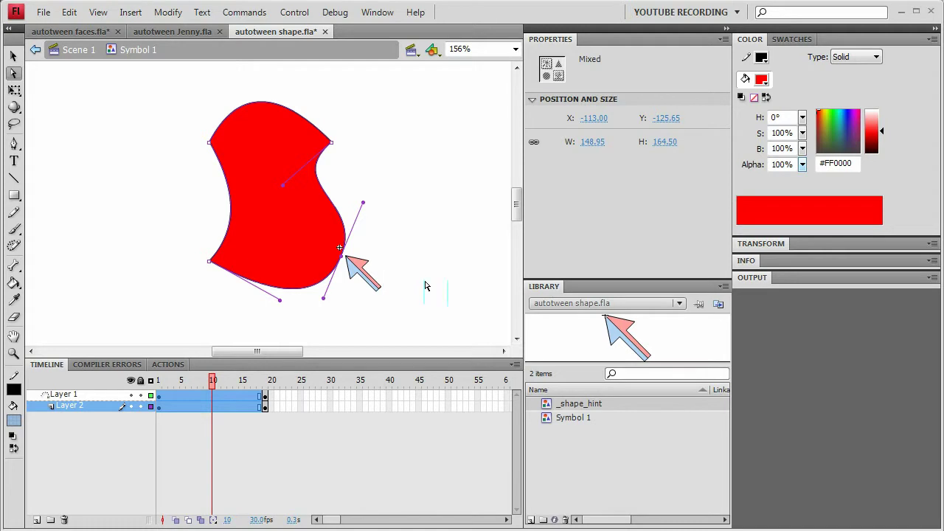
Step: Insert keyframes at frame 10 on both layers and scrub the tween from frame 3 to 14
key(v)
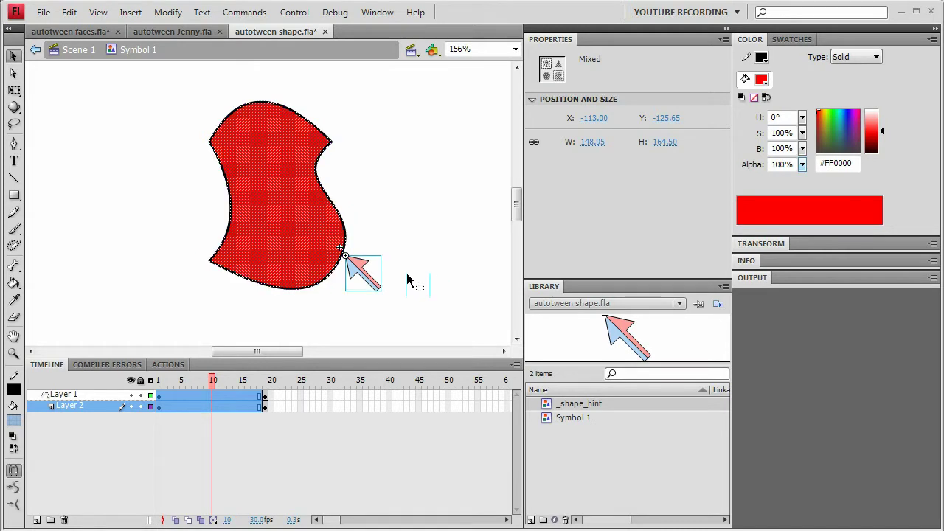
click(418, 283)
click(224, 396)
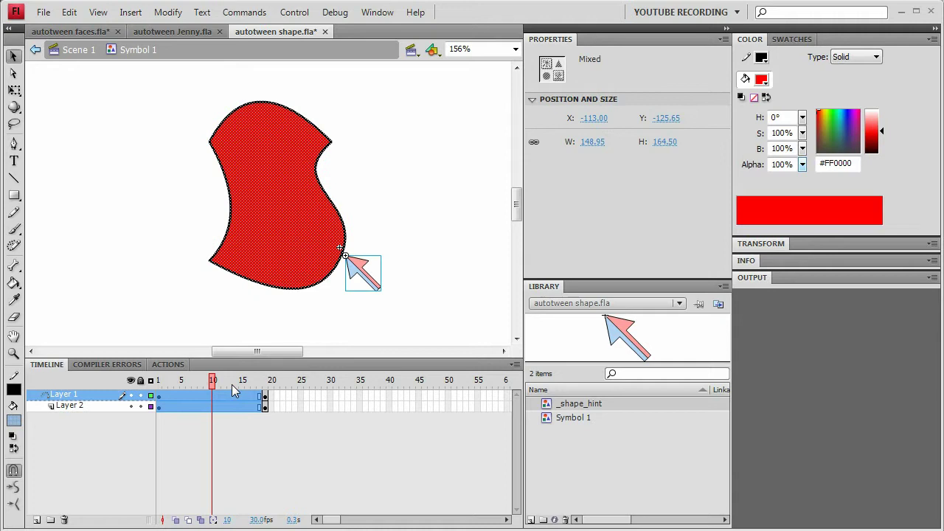
key(F6)
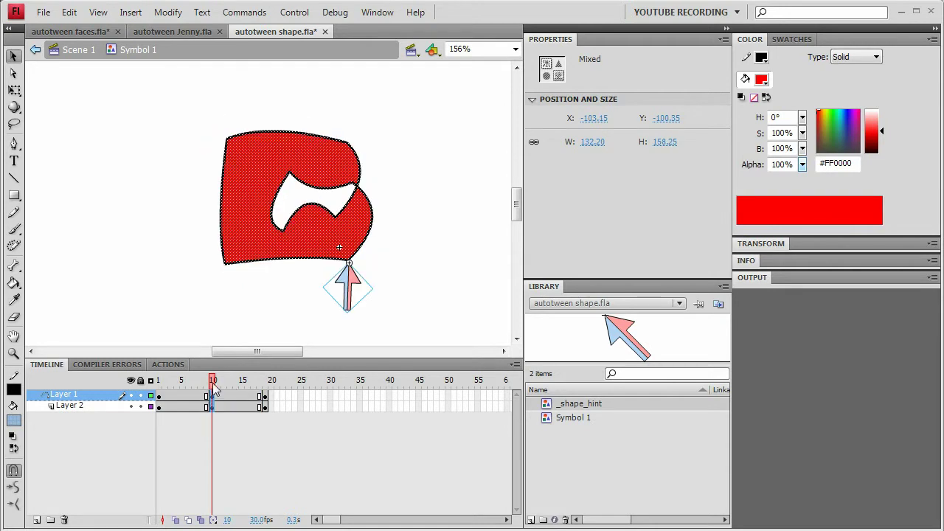
drag(213, 381, 178, 411)
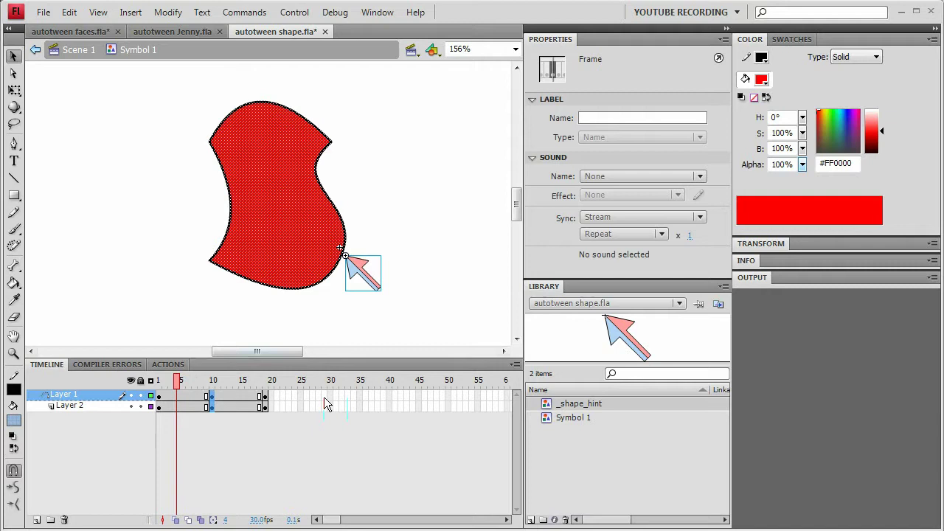
Step: Show the anchor points of the B-shaped form at frame 12
click(224, 382)
key(a)
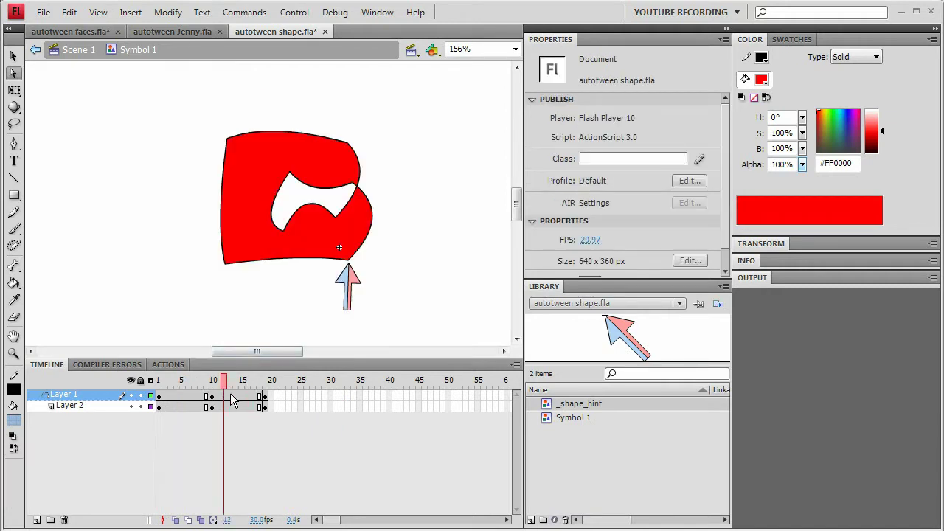
drag(231, 397, 235, 405)
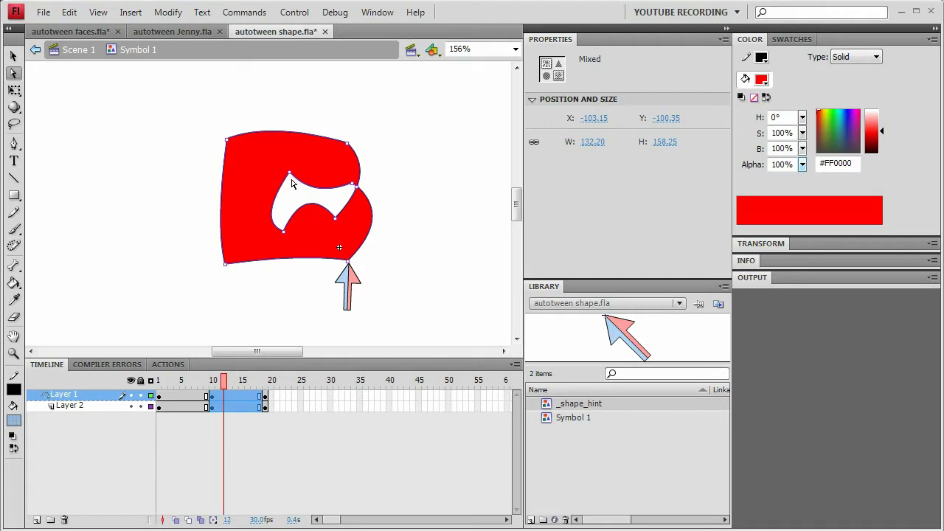
Step: Show the starting shape's anchor points at frame 1, then preview the morph to frame 14
click(164, 380)
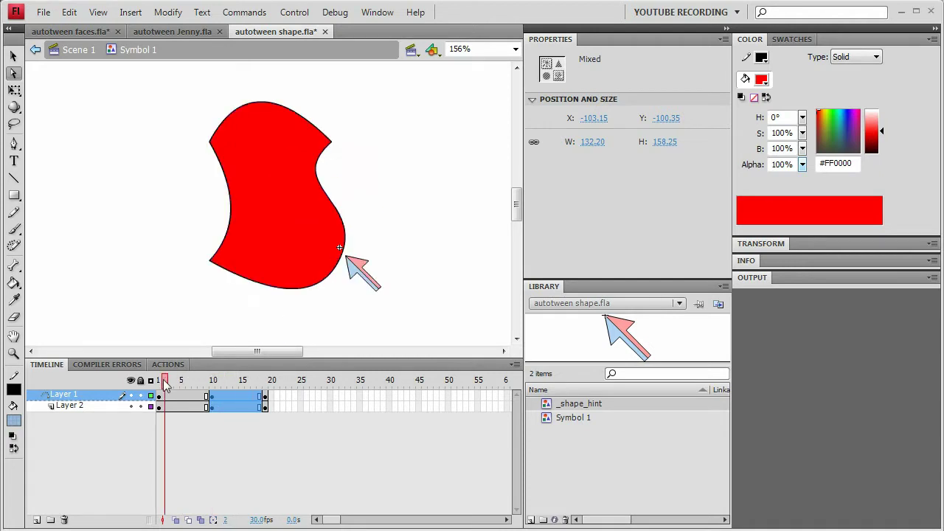
click(159, 380)
click(343, 250)
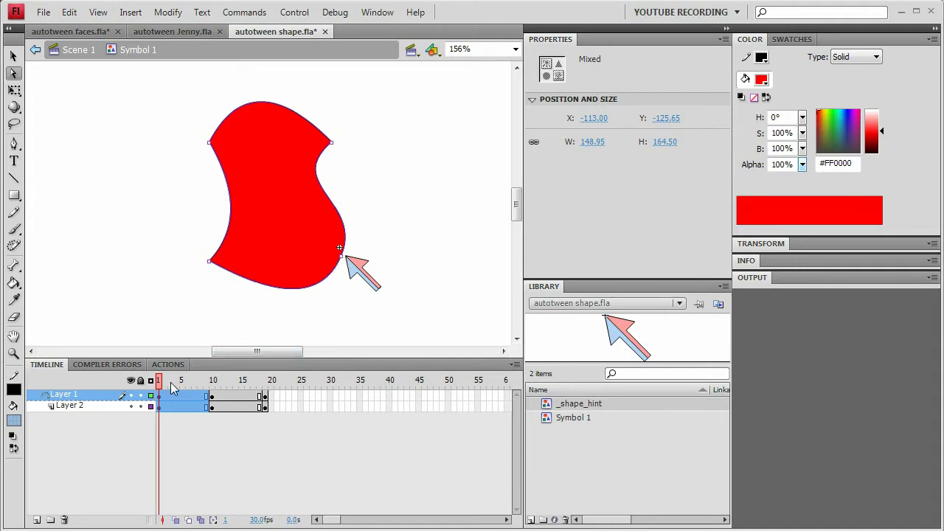
drag(171, 384, 239, 380)
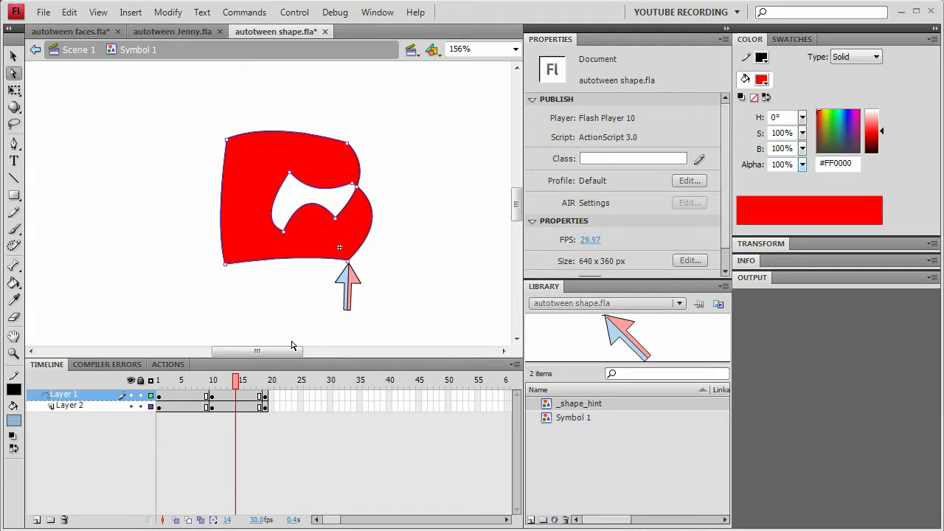
Step: Curve the left edge of the B-shaped form with the Selection tool
key(v)
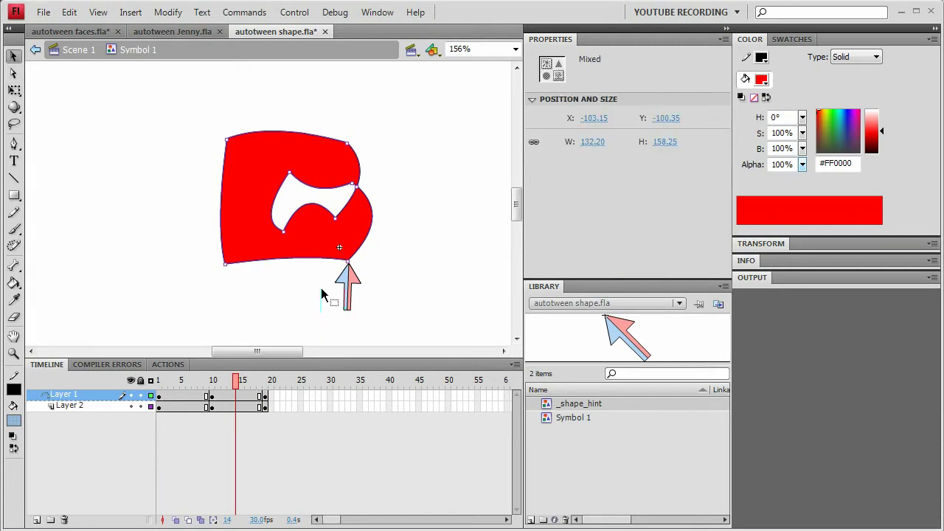
click(248, 273)
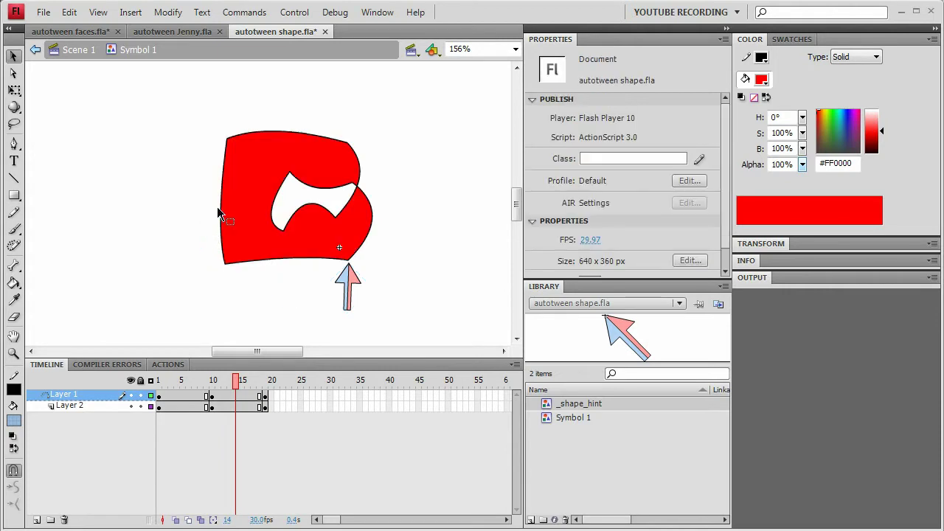
mouse_move(217, 209)
mouse_down()
mouse_move(179, 190)
mouse_move(267, 205)
mouse_move(189, 173)
mouse_move(251, 177)
mouse_move(172, 163)
mouse_move(243, 208)
mouse_move(196, 193)
mouse_move(225, 205)
mouse_up()
Step: Scrub and play the shape tween through frame 19, then return near its start
drag(238, 380, 265, 397)
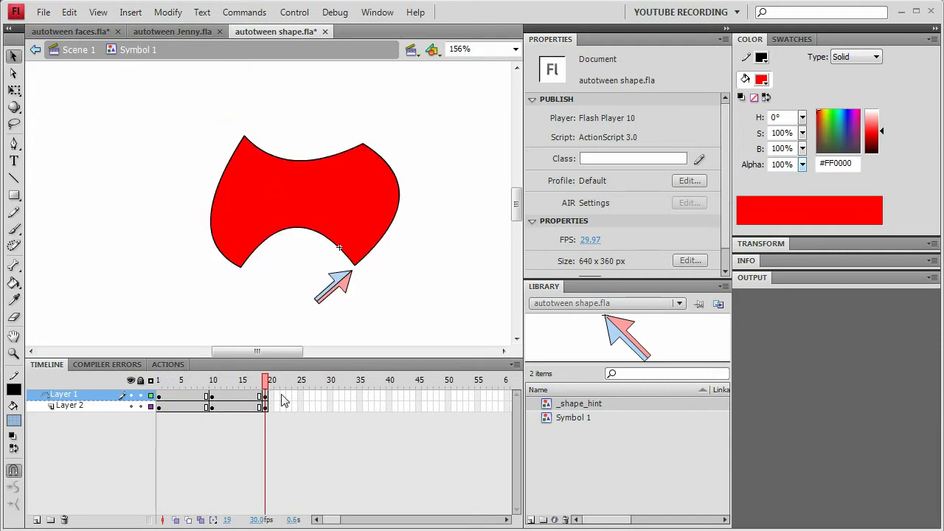
key(Return)
drag(265, 382, 208, 442)
click(167, 405)
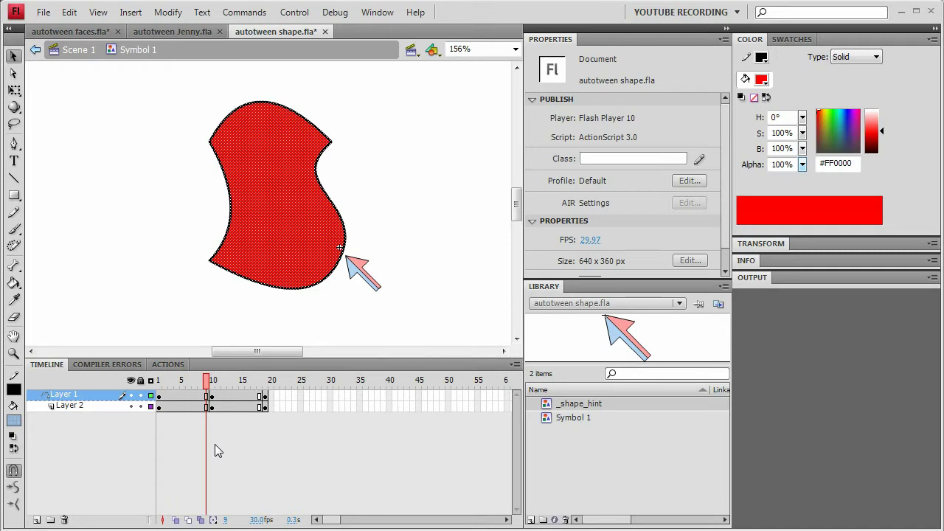
Step: In autotween Jenny.fla, clear the in-between keyframes on the body-part layers and play the animation
click(166, 30)
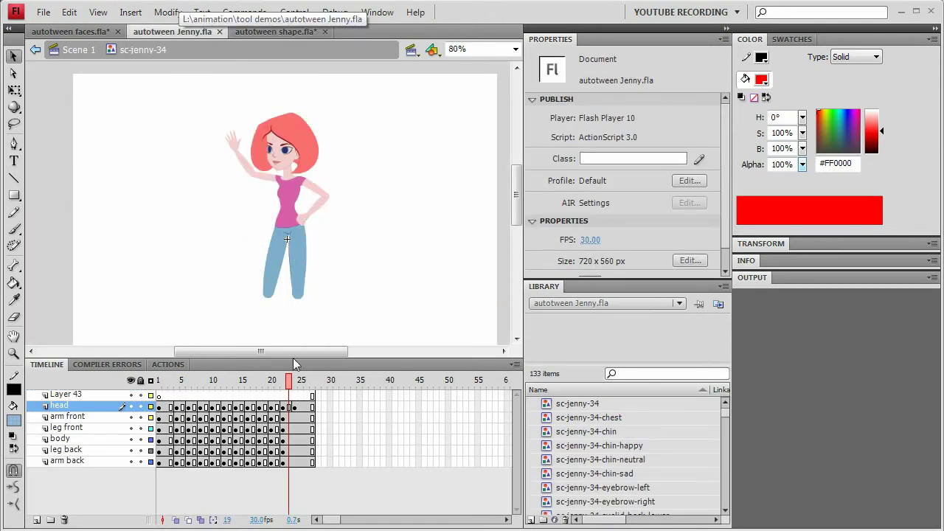
drag(174, 407, 270, 475)
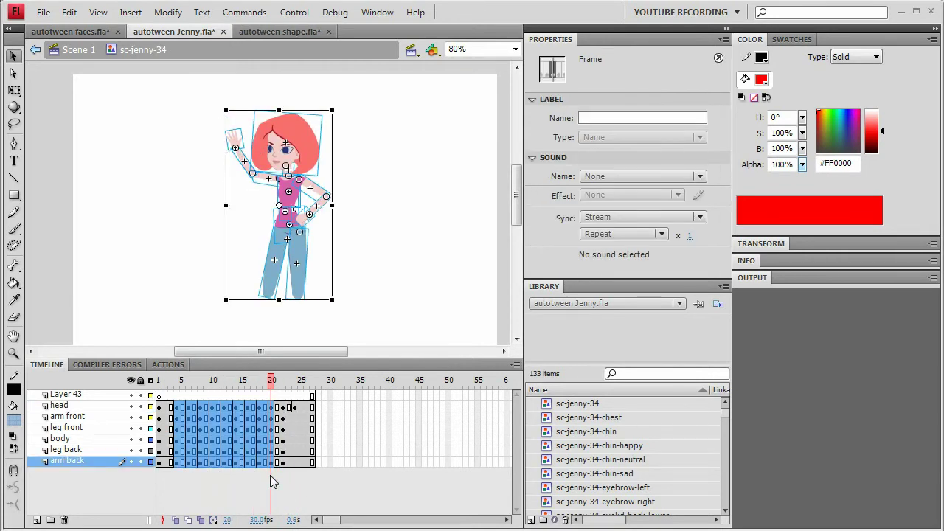
key(shift+F6)
click(295, 407)
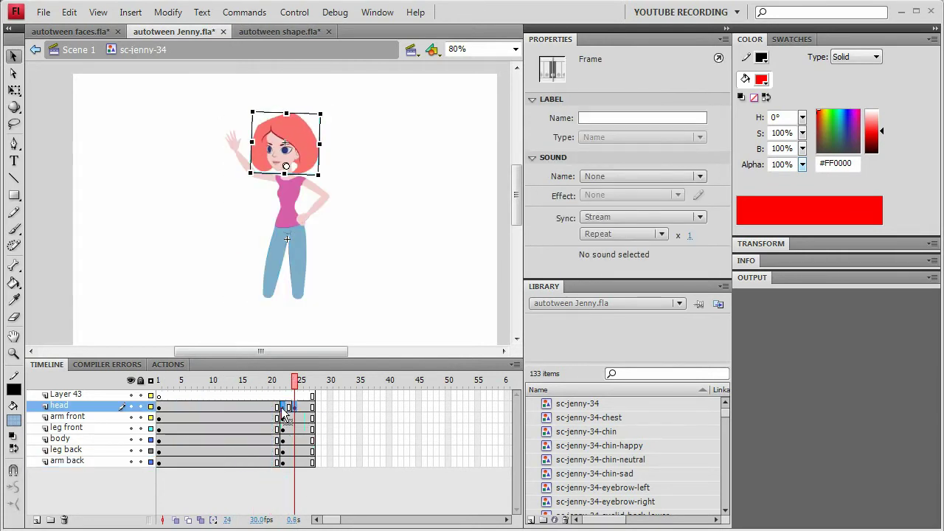
key(Return)
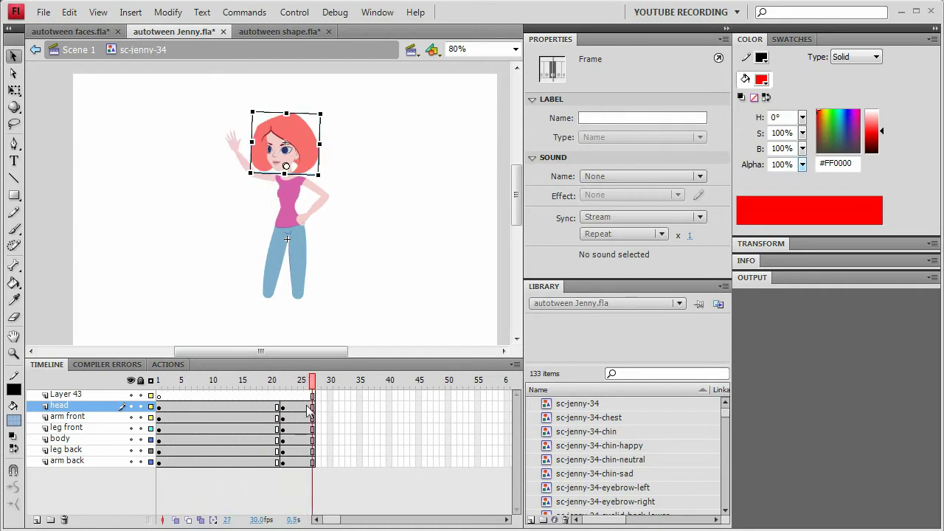
click(221, 411)
Step: Resize Jenny's waving back arm at frame 26
scroll(284, 267, up, 2)
drag(288, 265, 329, 303)
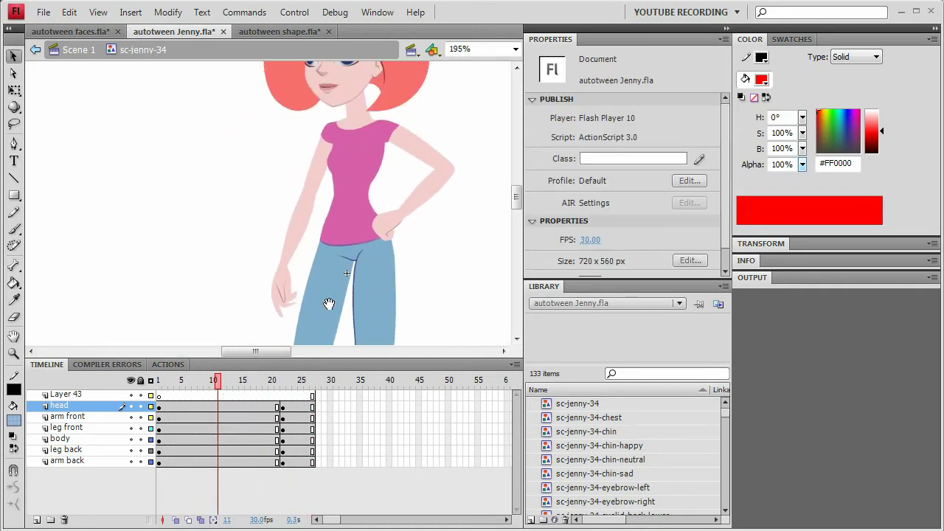
click(307, 381)
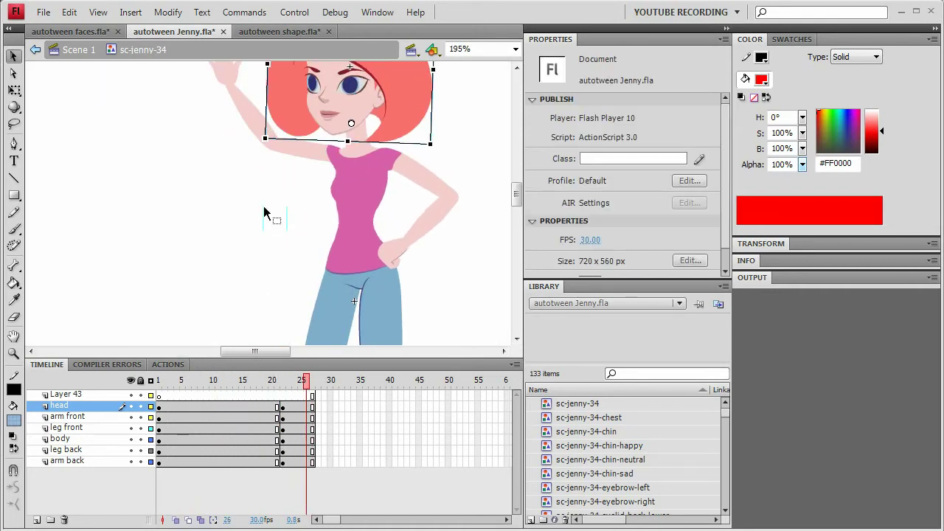
click(287, 179)
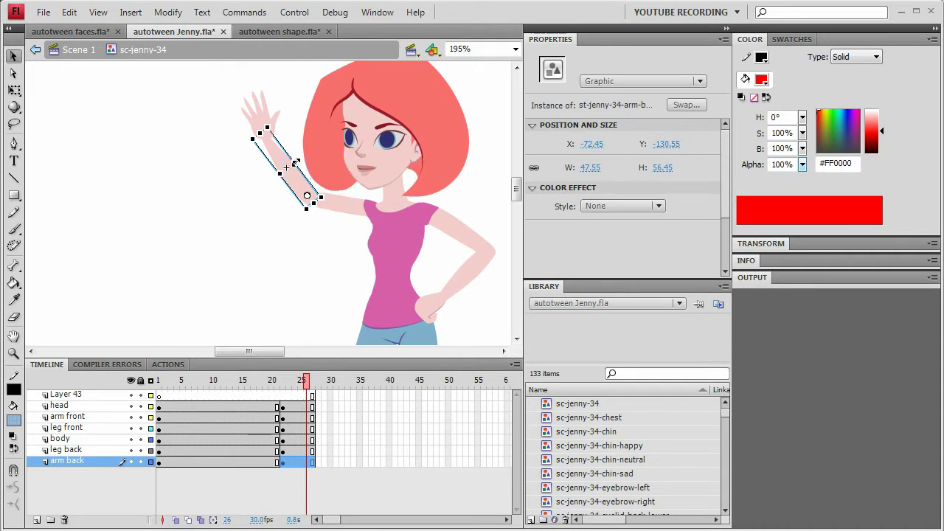
drag(296, 161, 295, 162)
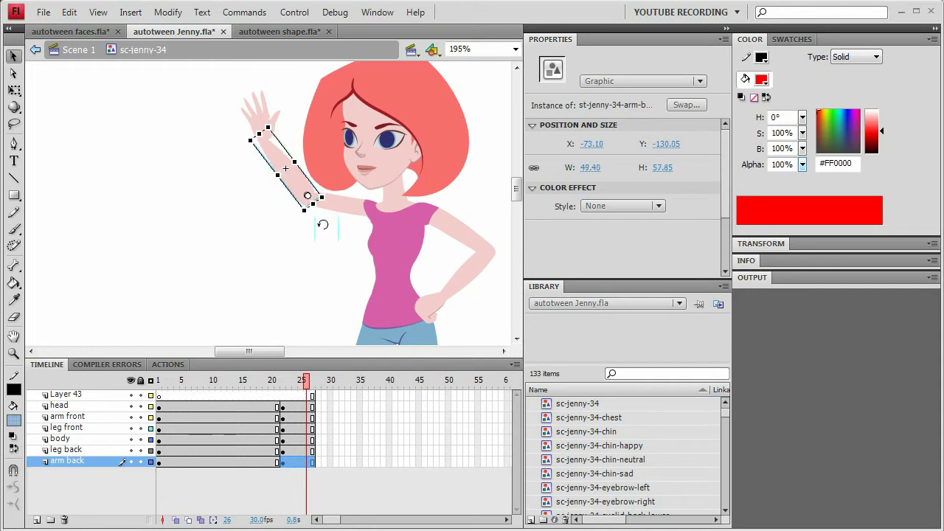
Step: Insert keyframes at frame 17 on all layers and preview the back arm raising and waving
click(252, 381)
key(ctrl+a)
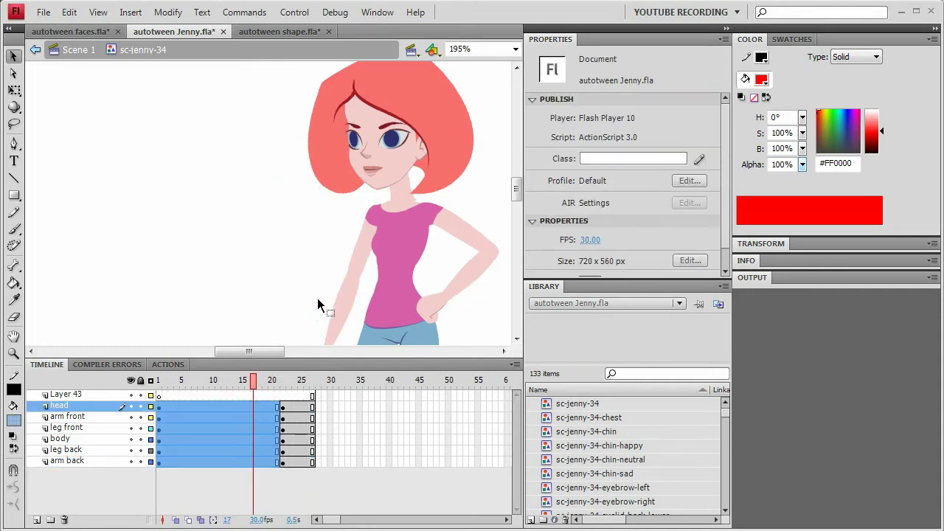
key(F6)
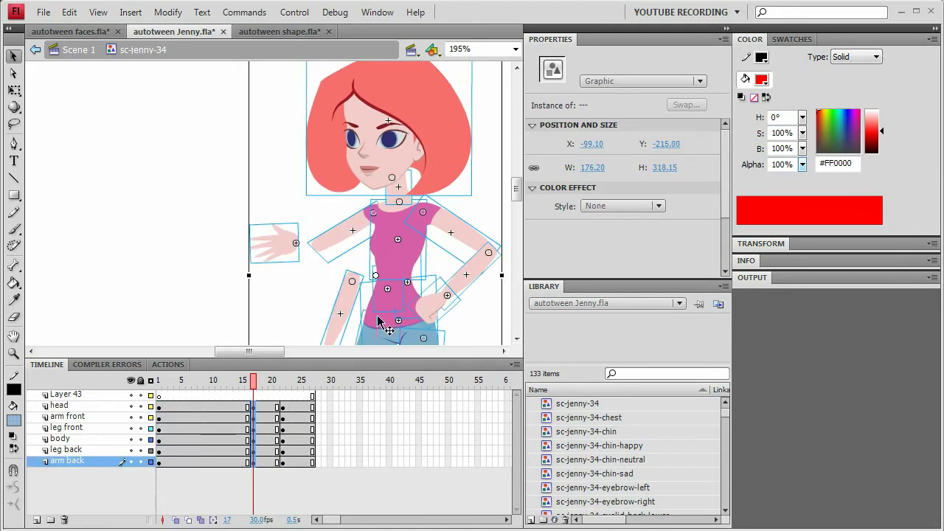
click(332, 304)
click(346, 306)
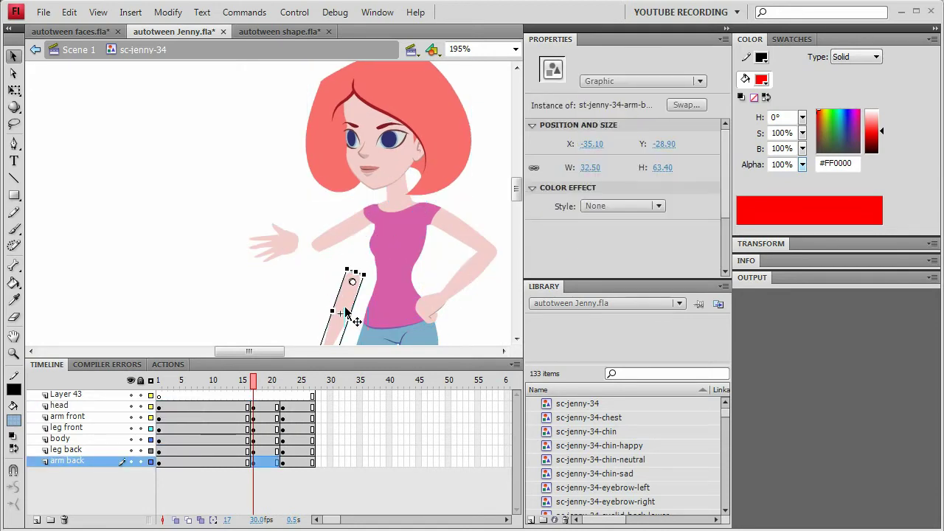
drag(258, 383, 269, 411)
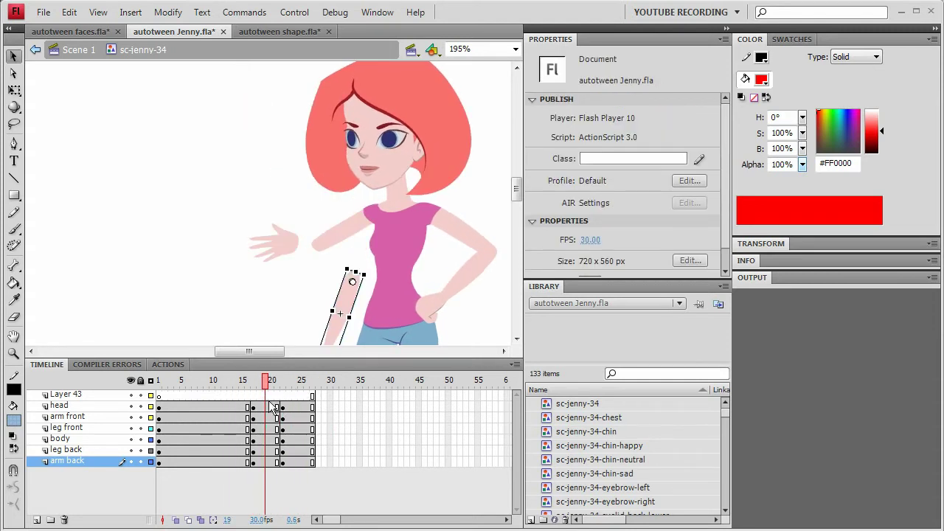
Step: Clear the keyframes at frames 17–18 across all layers
drag(262, 467, 252, 405)
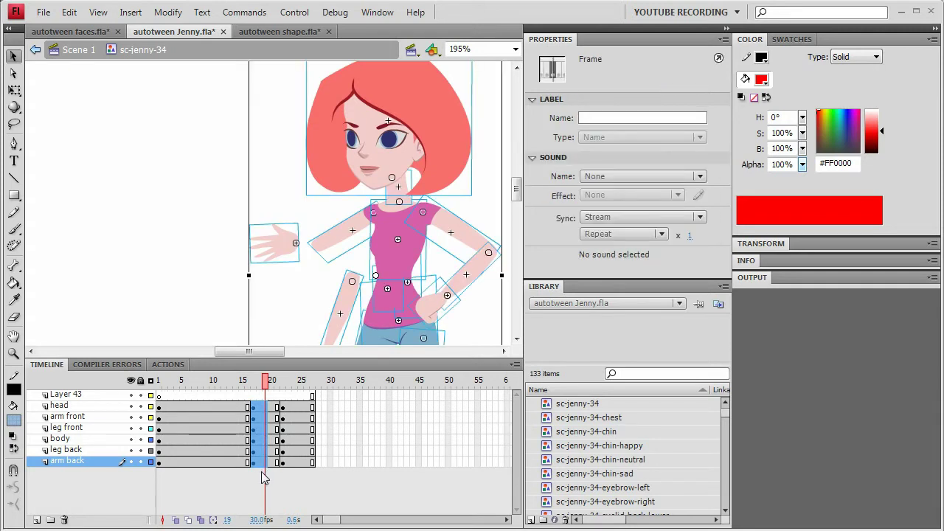
key(shift+F6)
click(202, 282)
scroll(255, 282, down, 3)
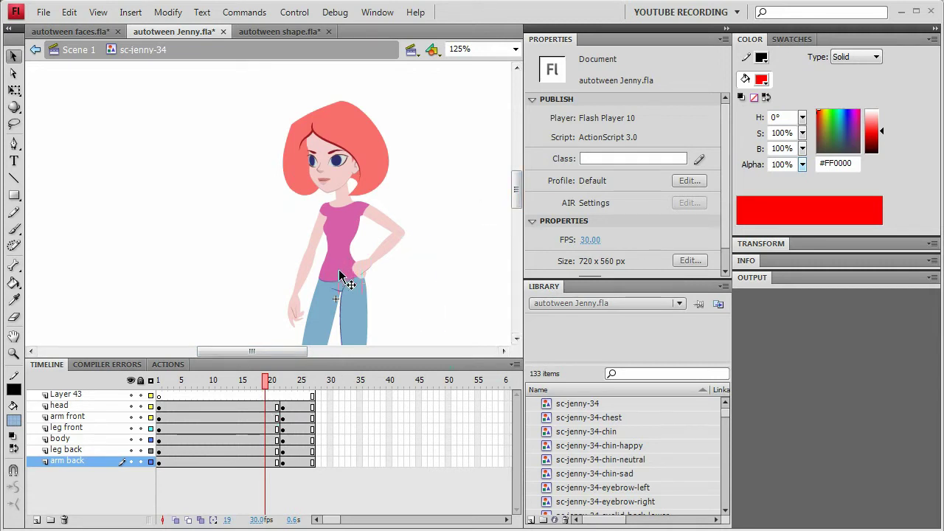
Step: Inspect the head, front arm, front leg, body, back leg and back arm layers at frame 17
click(364, 177)
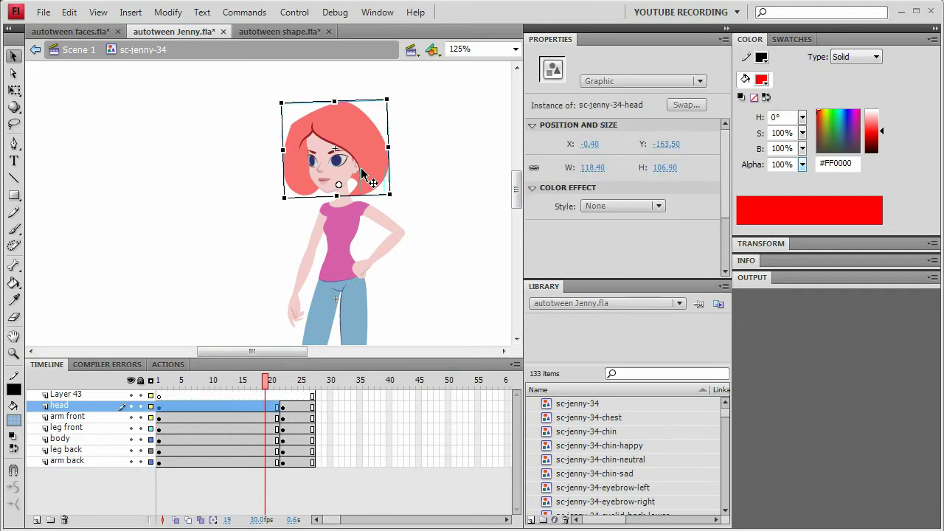
click(253, 408)
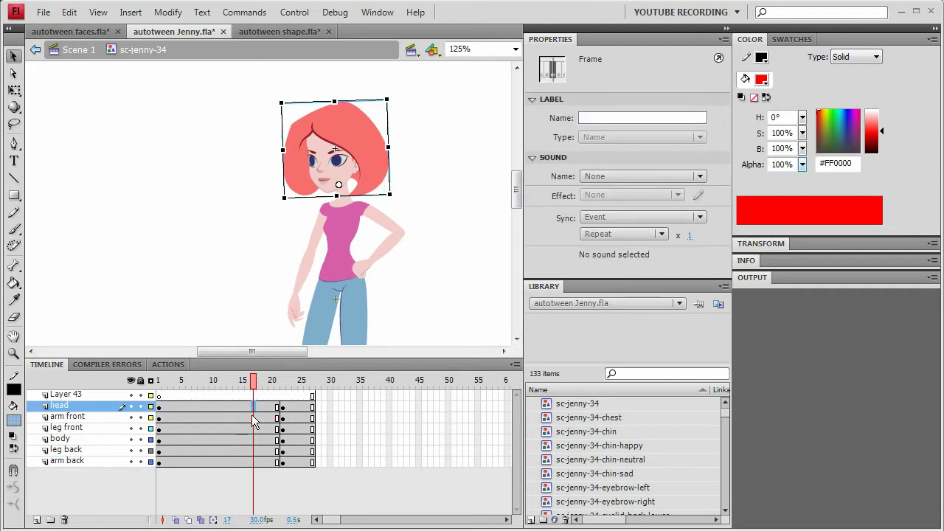
click(253, 416)
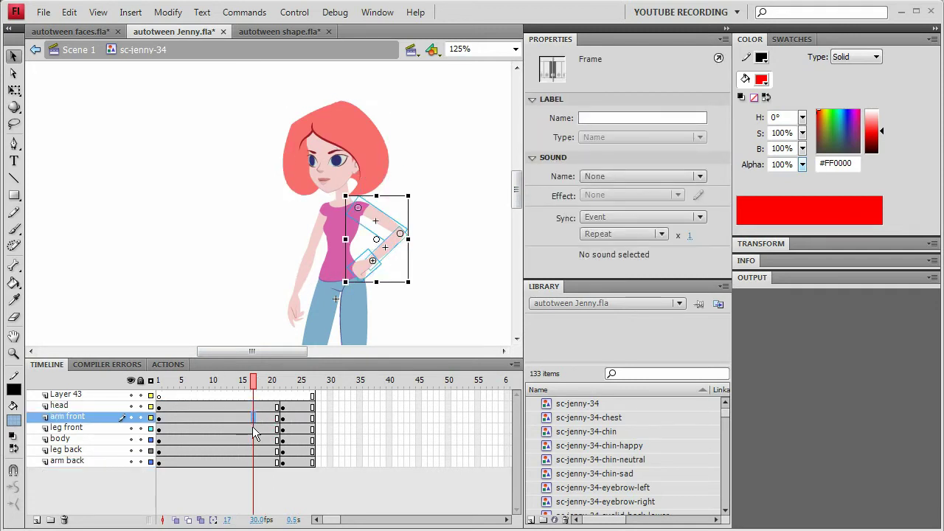
click(253, 428)
click(254, 440)
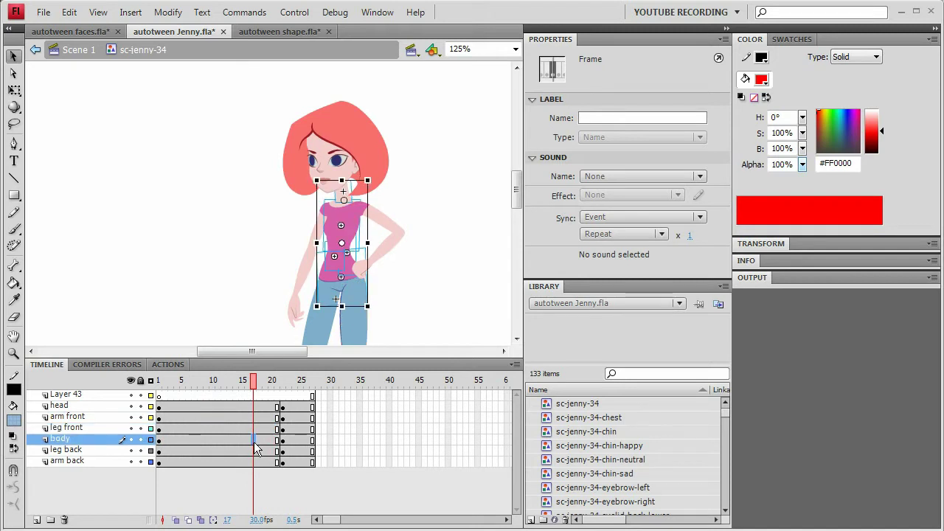
click(256, 451)
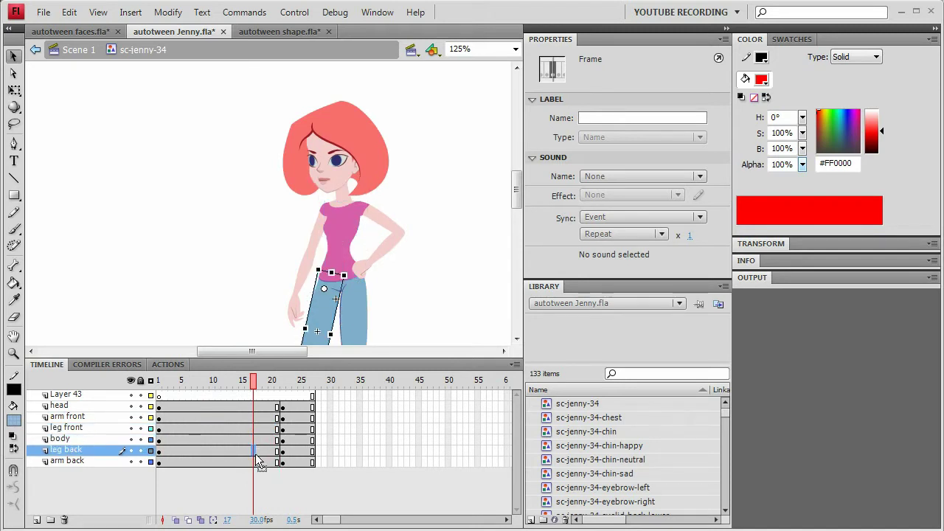
click(256, 462)
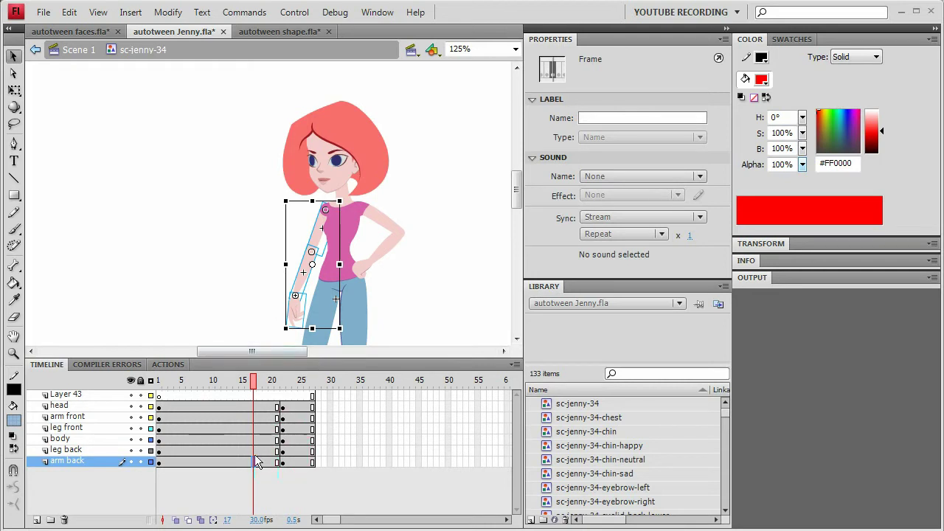
Step: Rotate and nudge the front arm at frame 18, then undo to restore its bent pose
click(258, 418)
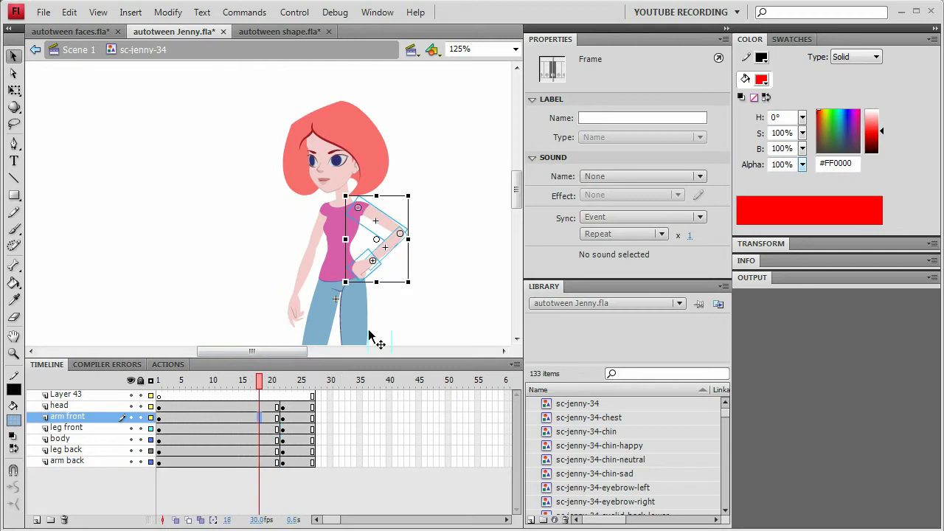
drag(415, 277, 421, 236)
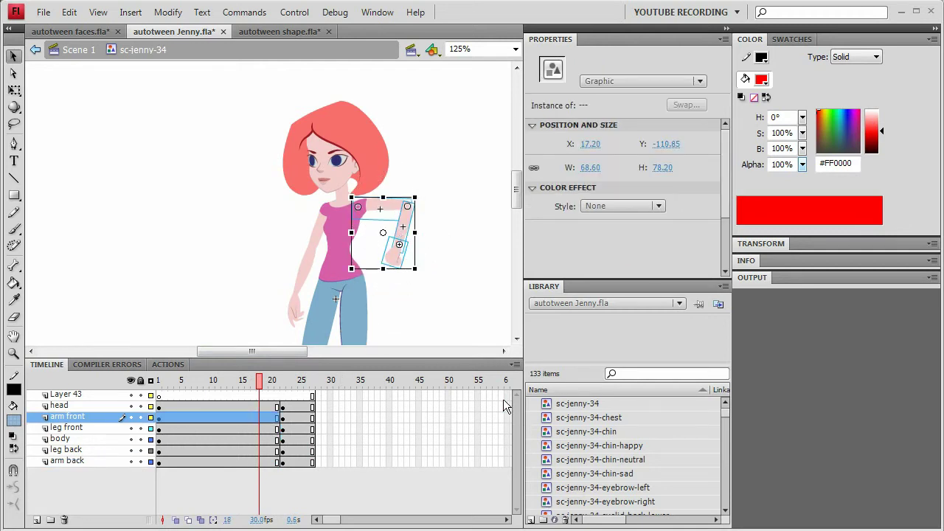
key(Up)
key(Up)
key(Up)
key(Up)
key(Up)
key(Up)
key(Up)
key(Up)
key(Up)
key(Right)
key(Right)
key(Right)
key(Right)
key(ctrl+z)
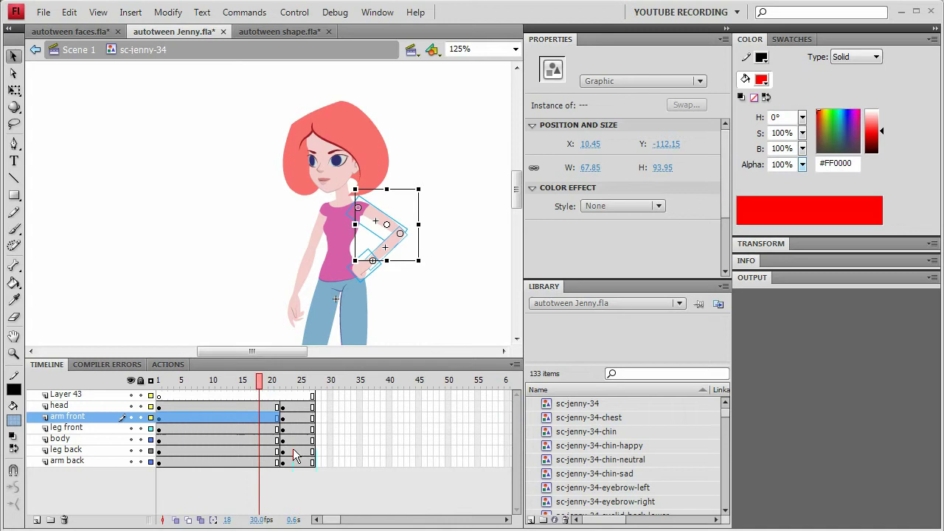
Step: Apply a classic tween to every rig layer, check the poses, and play from frame 1
drag(239, 404, 261, 465)
key(ctrl+alt+shift+t)
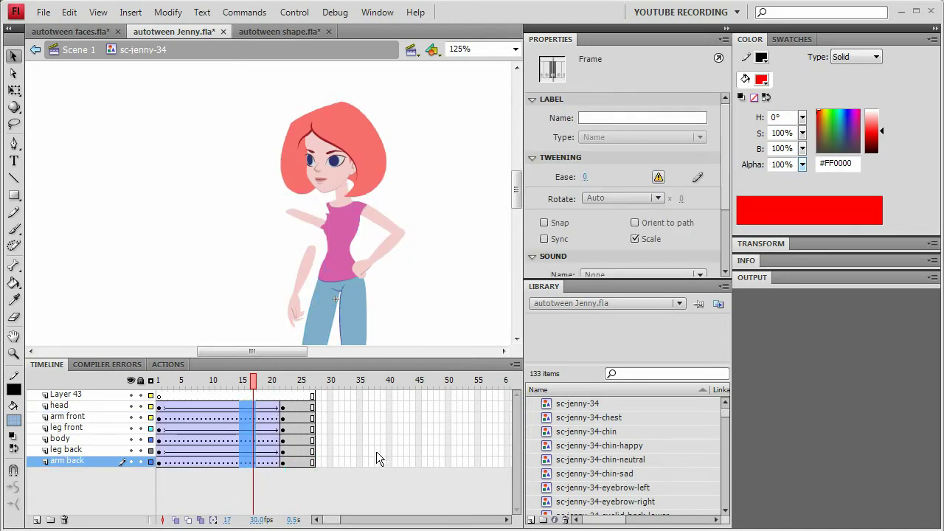
drag(251, 384, 200, 389)
drag(223, 431, 184, 458)
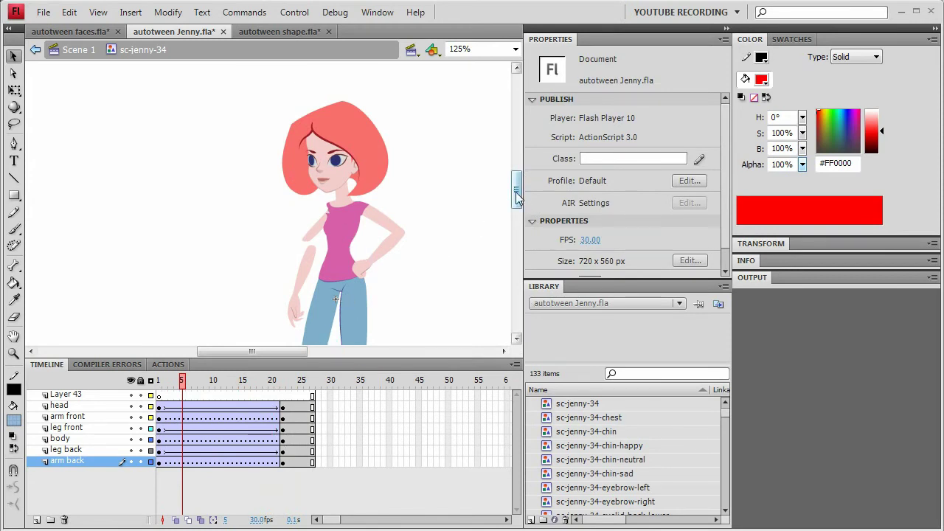
scroll(517, 184, down, 3)
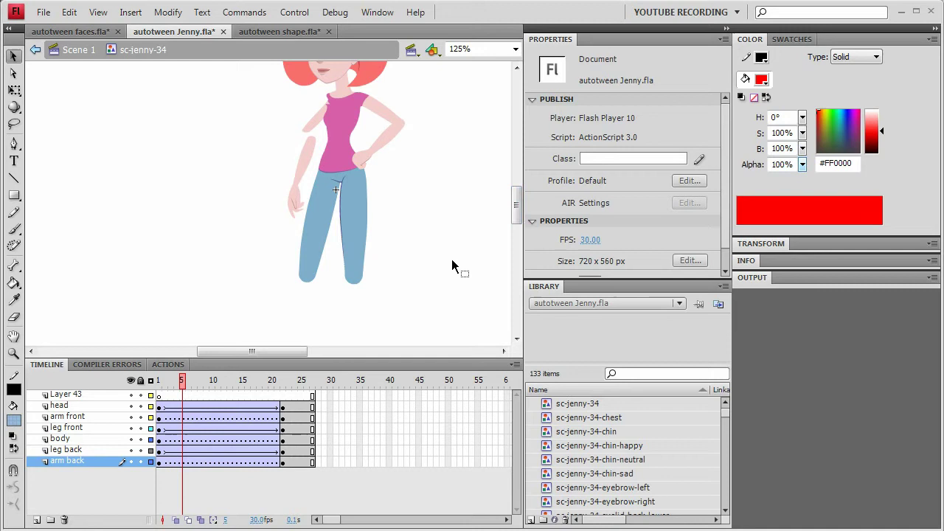
click(157, 381)
key(Return)
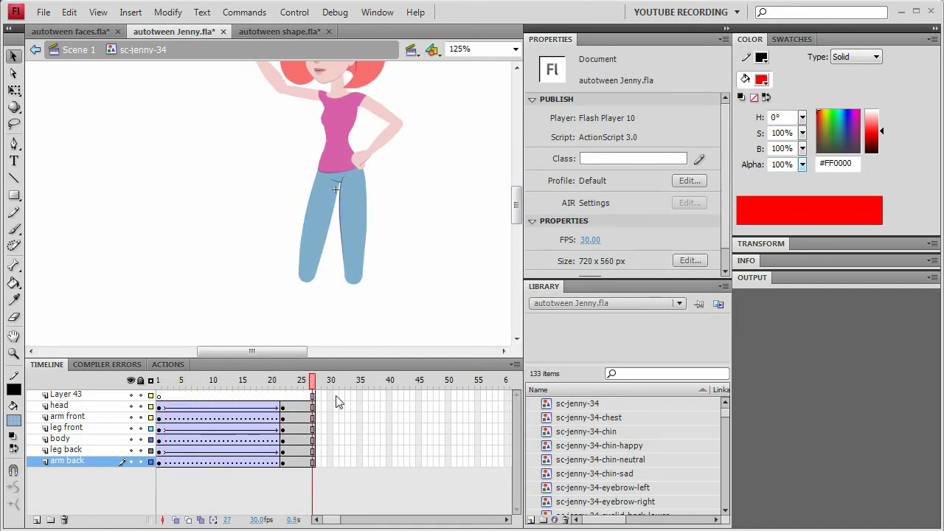
Step: Return to autotween shape.fla showing the red curved shape at frame 6 inside Symbol 1
mouse_move(519, 221)
mouse_down()
mouse_move(519, 201)
mouse_move(522, 211)
mouse_up()
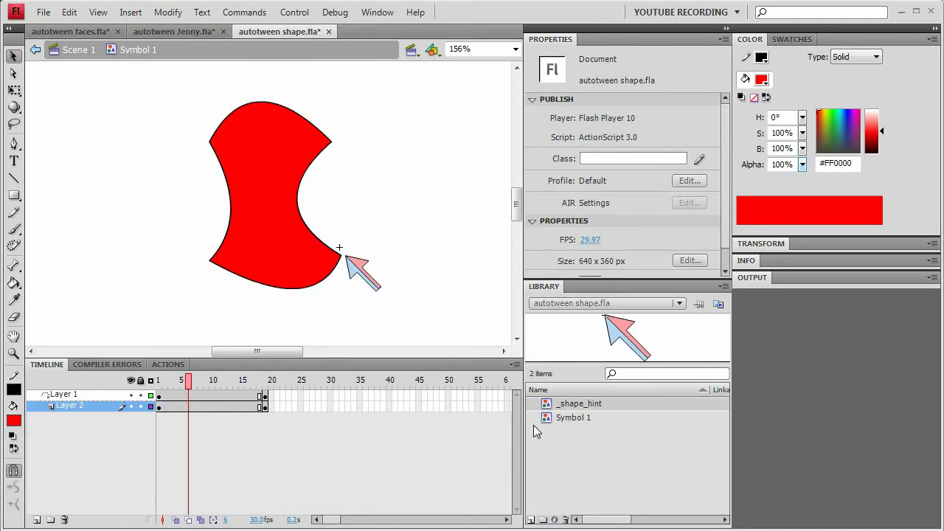
Step: At frame 12, pull the red shape's concave right edge outward into a bulge
drag(180, 392, 201, 391)
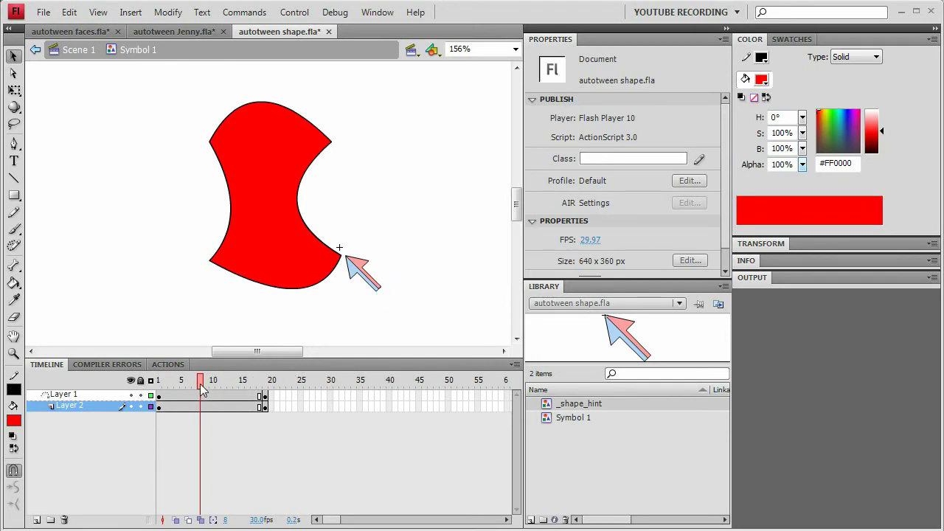
drag(202, 389, 220, 378)
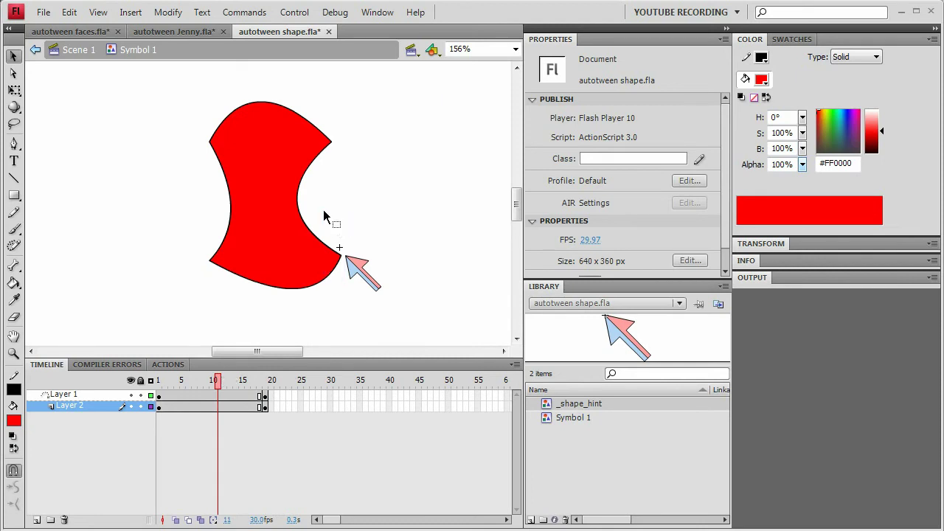
drag(296, 200, 331, 231)
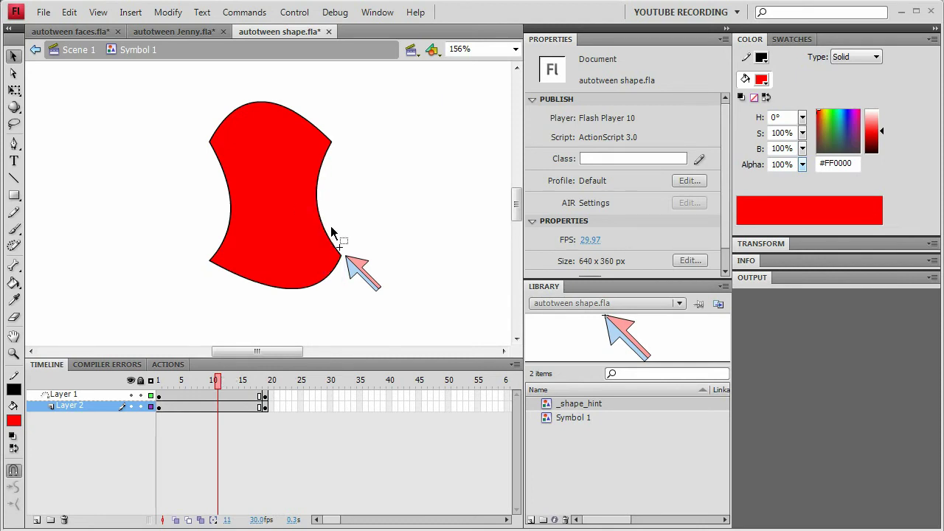
drag(316, 199, 334, 199)
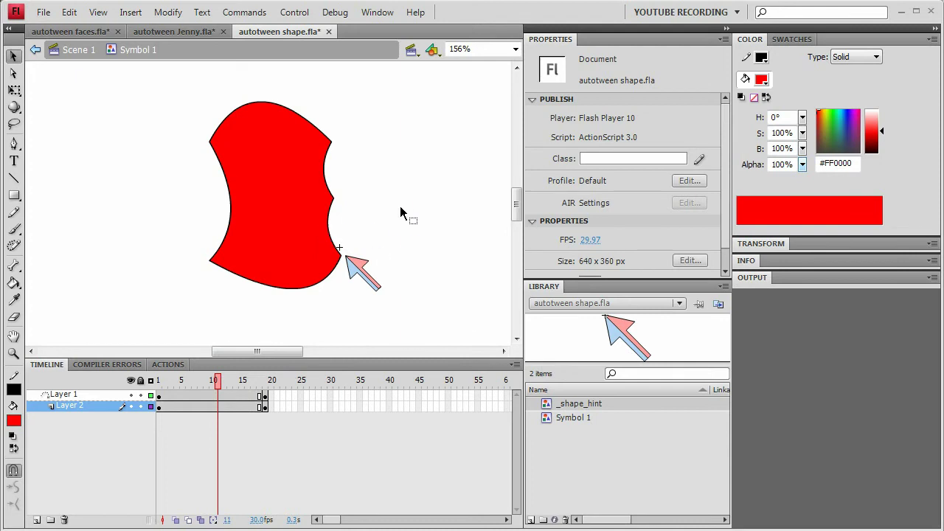
Step: Scrub the reshaped tween and view the in-between shape at frame 11
drag(222, 391, 175, 391)
click(203, 389)
click(218, 396)
click(323, 423)
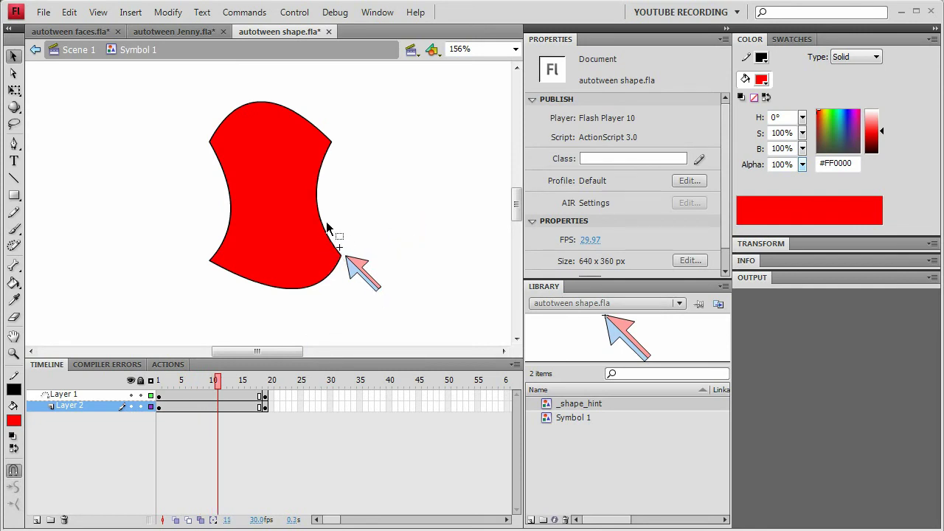
Step: At frame 11, bow the red shape's lower right edge outward via the corner anchor's Bezier handle
key(a)
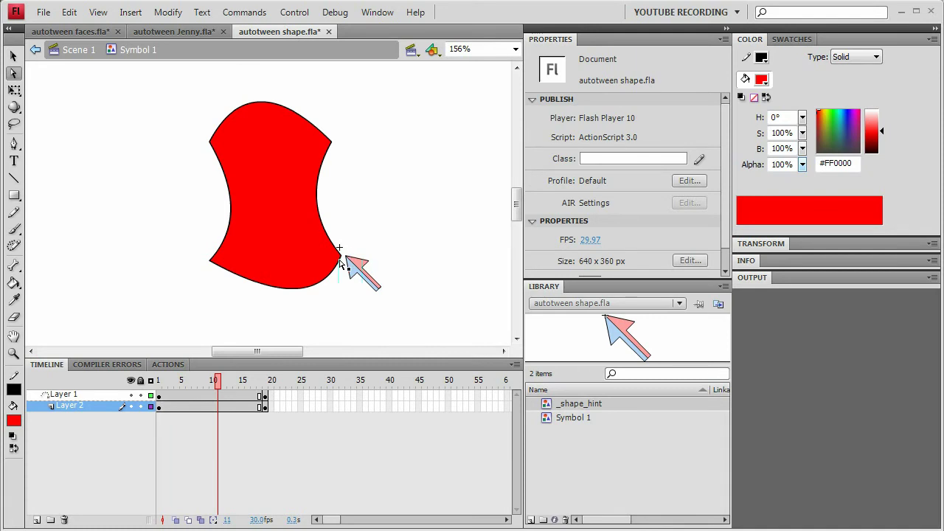
click(340, 259)
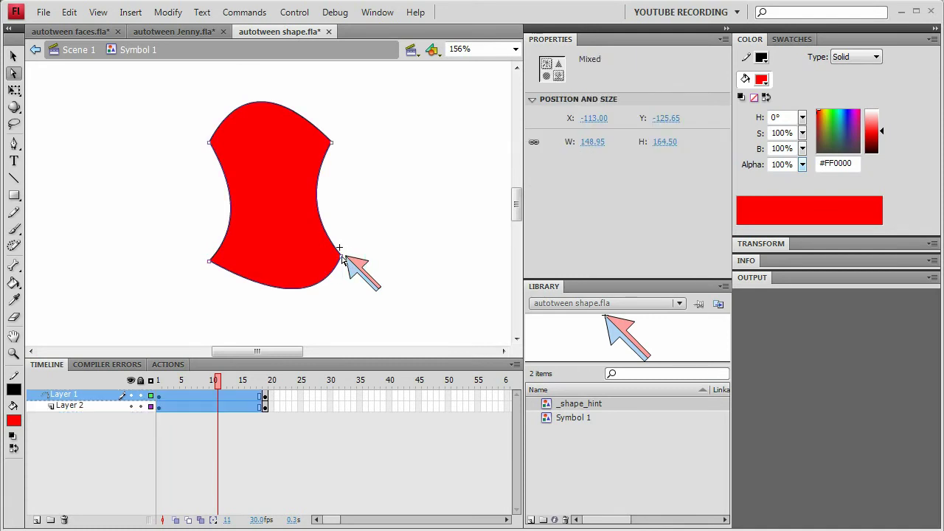
click(341, 258)
drag(312, 222, 337, 219)
click(341, 258)
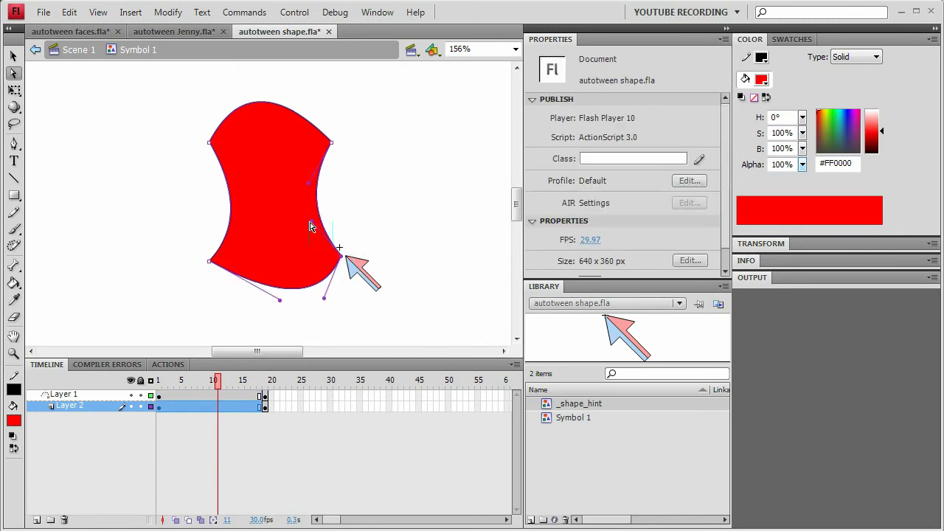
drag(313, 223, 354, 169)
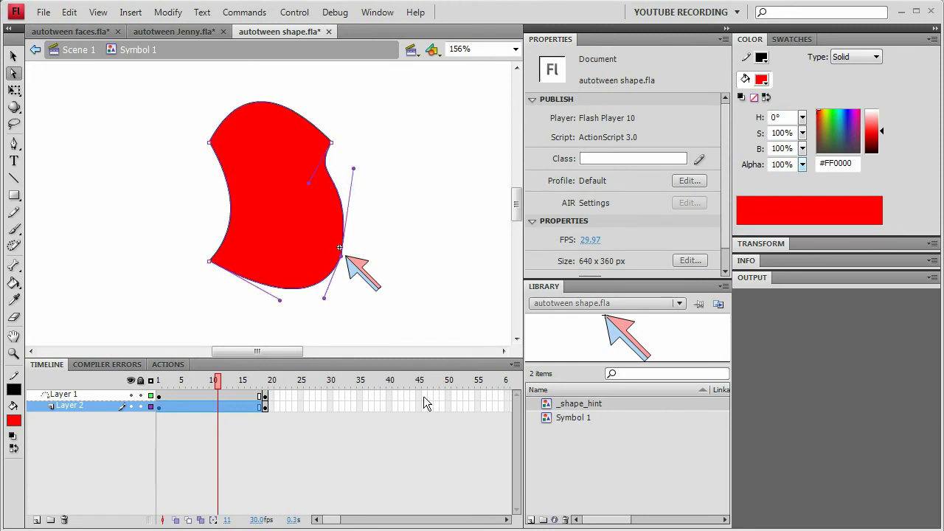
Step: Deselect the shape and preview the morph at frame 7
key(v)
click(398, 267)
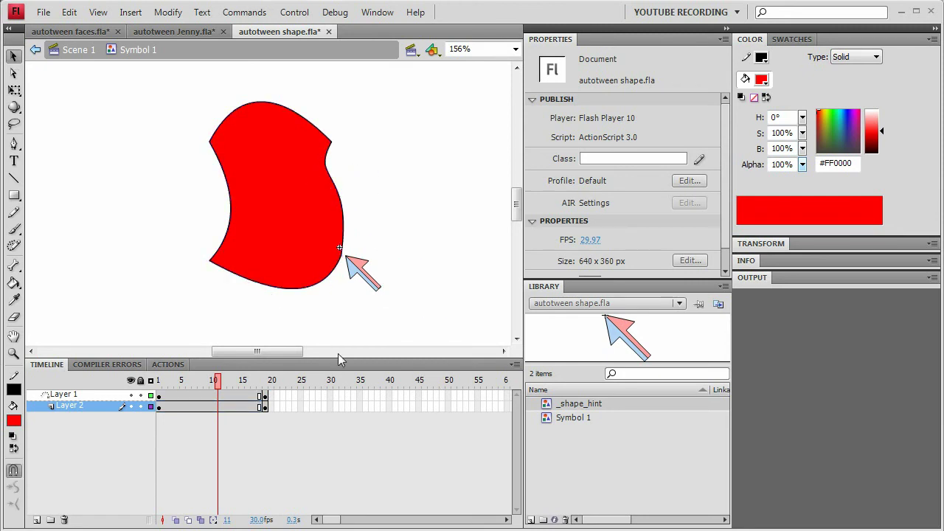
drag(211, 384, 198, 390)
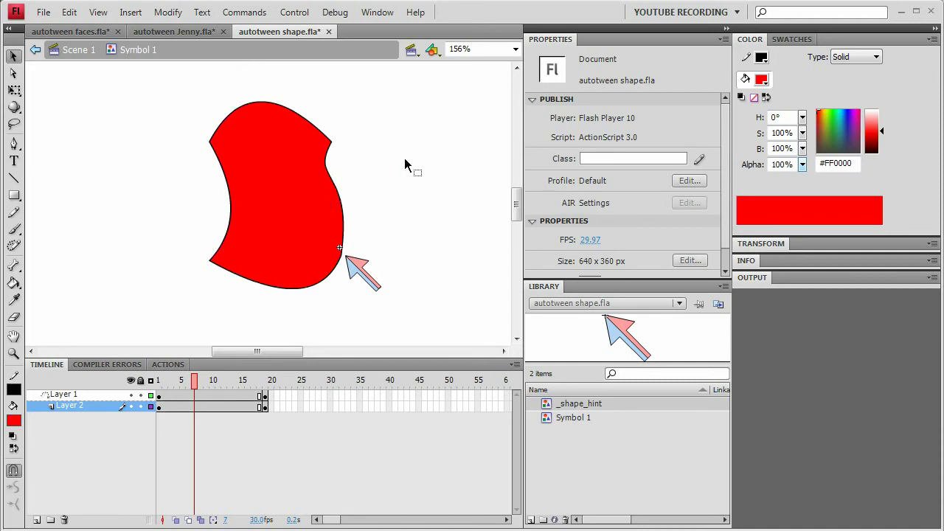
Step: At frame 19, bend the red shape's lower curve using the bottom-left anchor's Bezier handle
drag(236, 383, 267, 368)
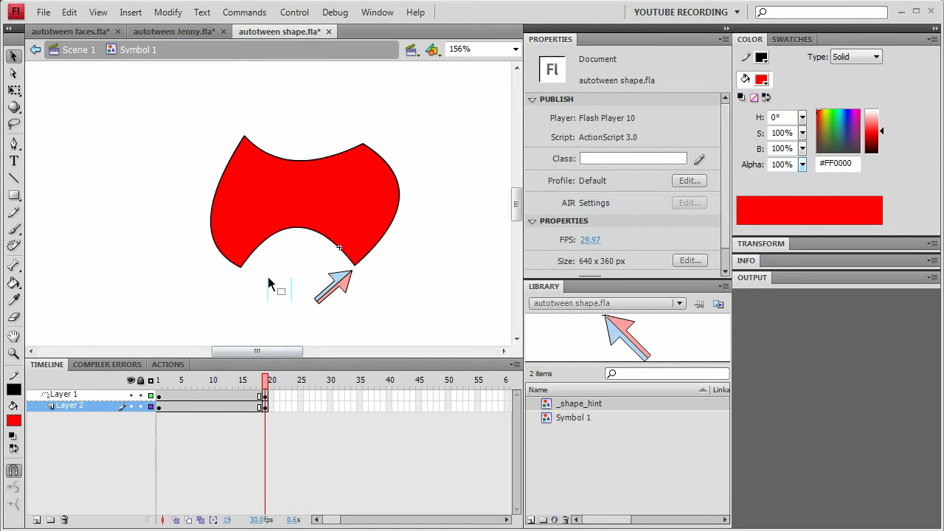
click(242, 265)
click(253, 284)
key(a)
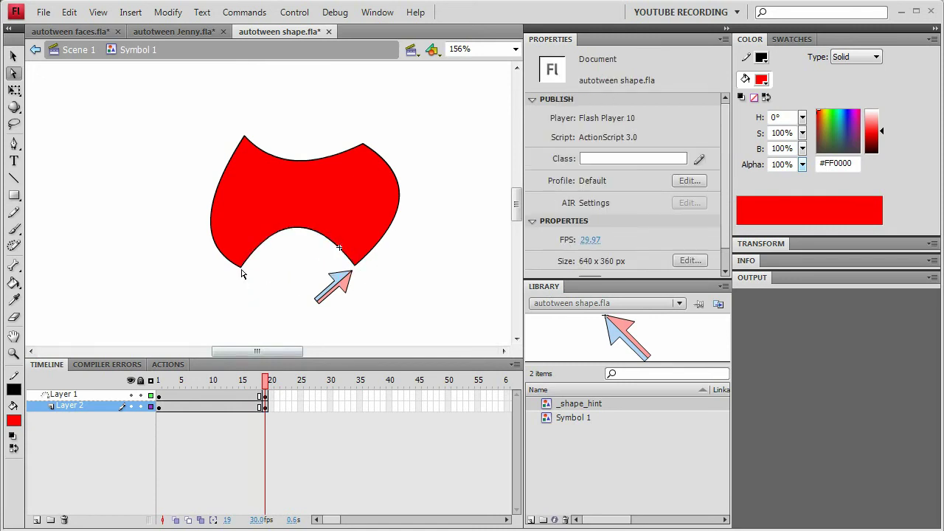
click(242, 267)
click(241, 266)
drag(278, 220, 245, 209)
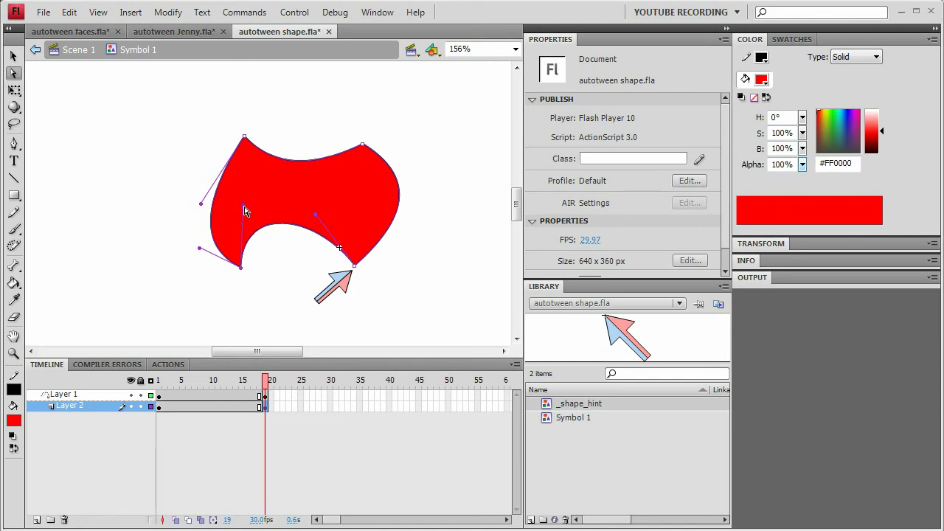
drag(245, 212, 277, 215)
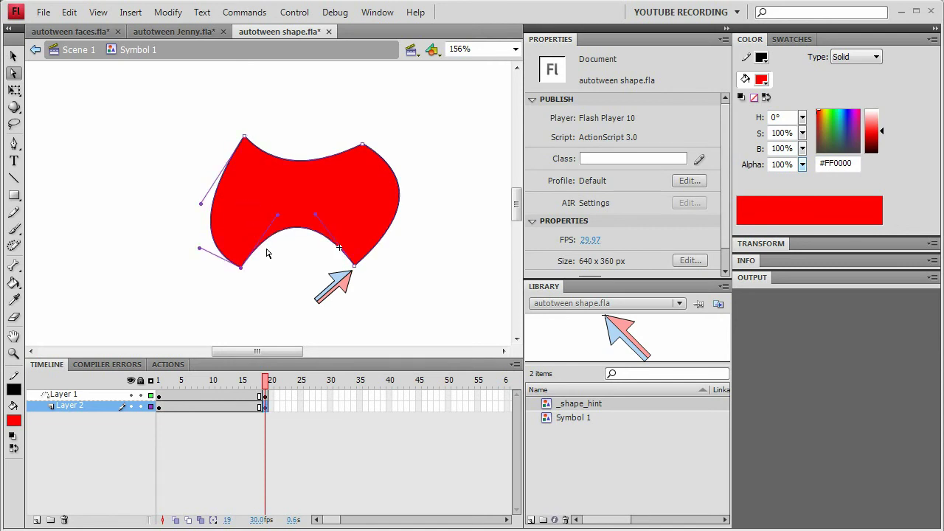
Step: Select frame 19 on both layers and inspect its properties
click(265, 407)
mouse_move(264, 394)
mouse_down()
mouse_move(269, 410)
mouse_move(229, 380)
mouse_move(265, 380)
mouse_up()
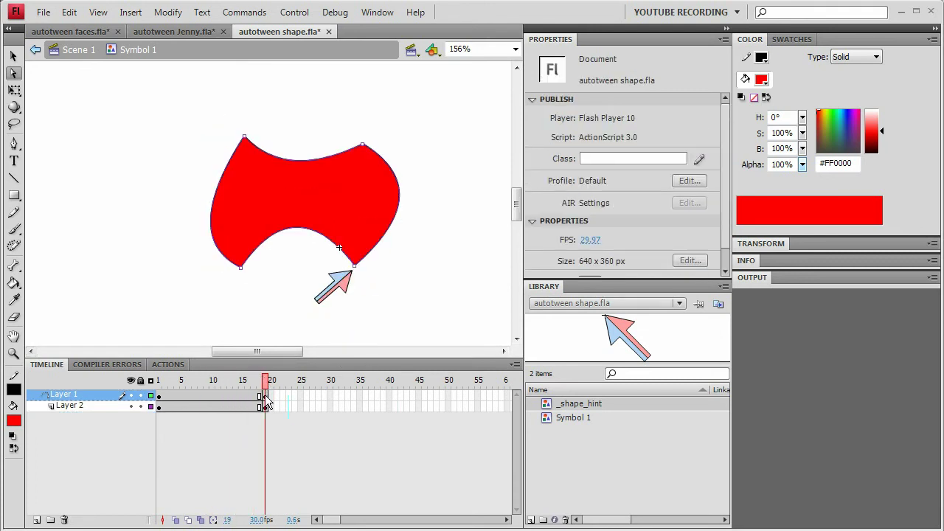
click(266, 410)
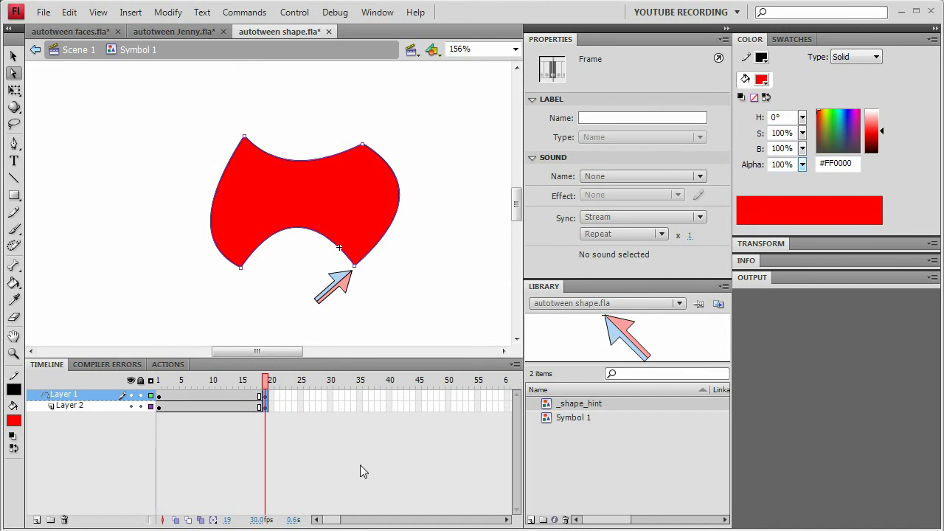
Step: Keyframe frame 19 on both layers, then dent the shape's right edge into a pointed bulge
key(shift+F6)
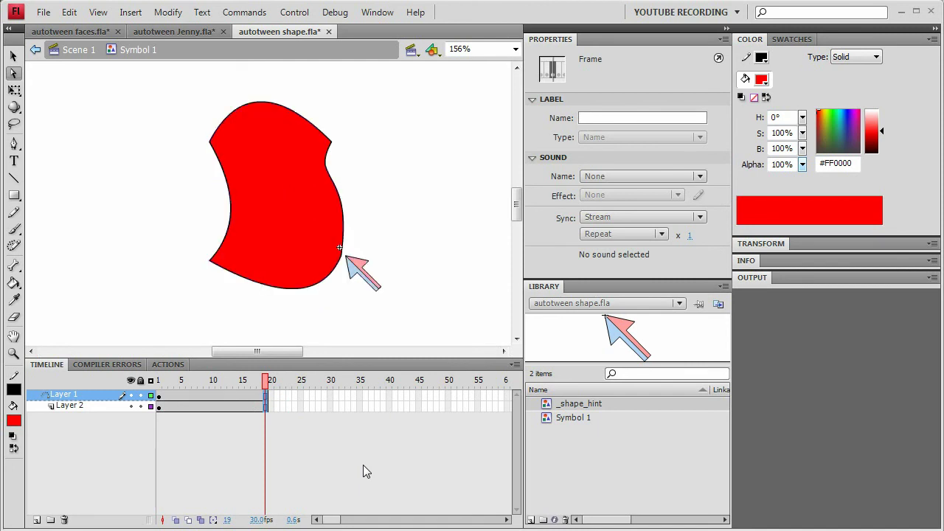
key(F6)
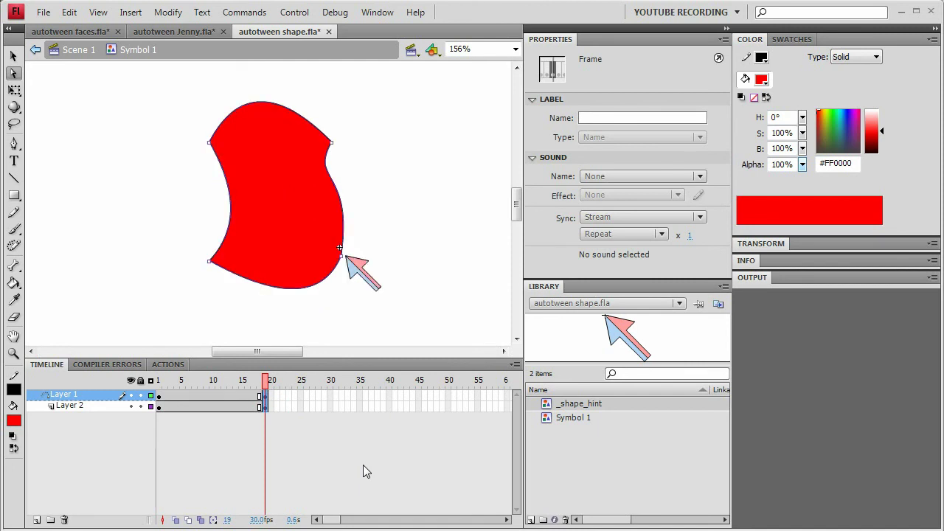
key(v)
click(366, 243)
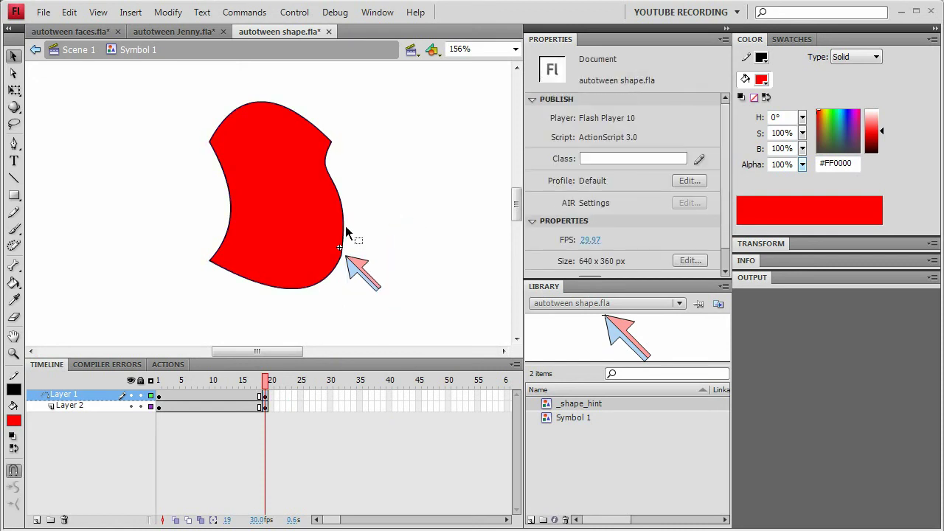
drag(343, 235, 306, 230)
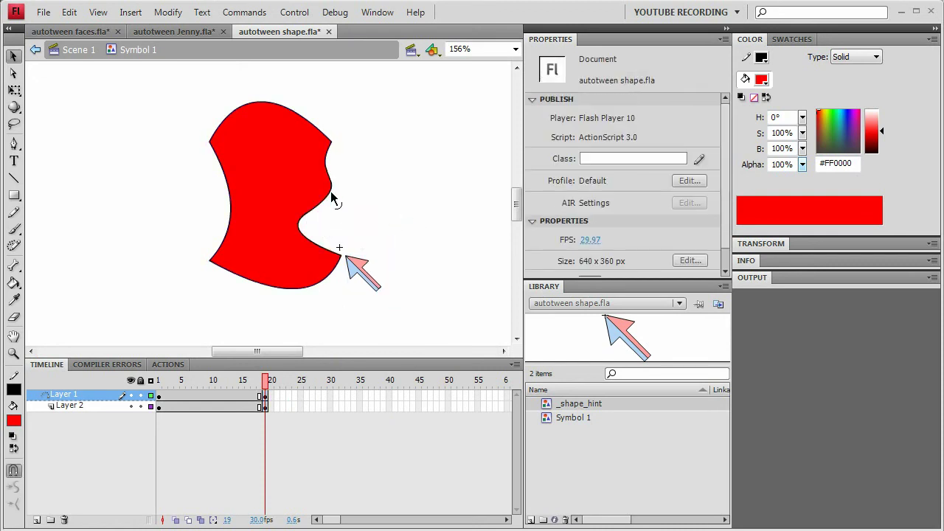
drag(333, 200, 352, 208)
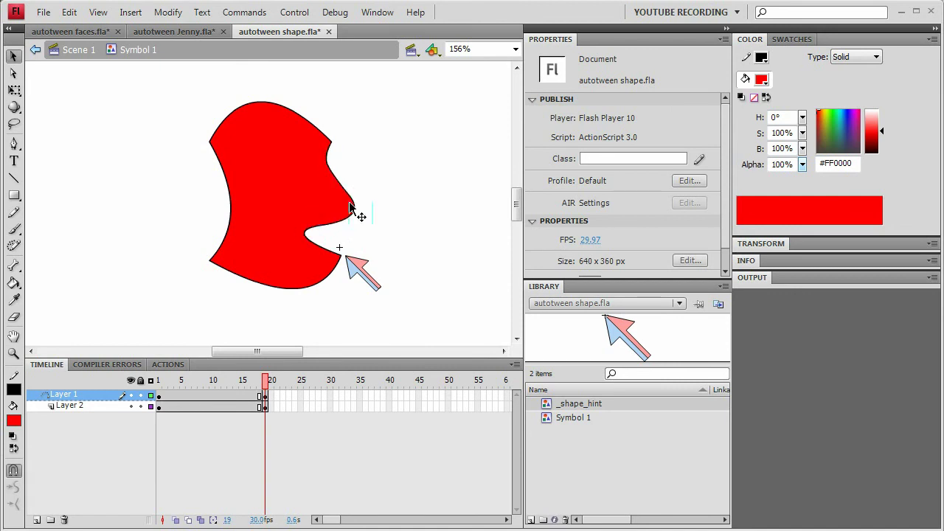
Step: Inspect the reshaped outline's added anchor points, then preview the morph at frame 7
key(a)
click(353, 207)
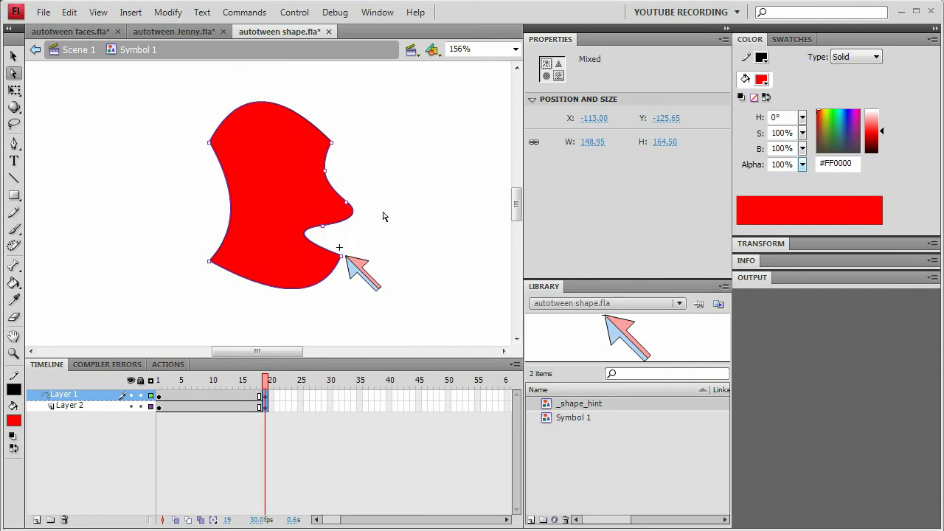
key(v)
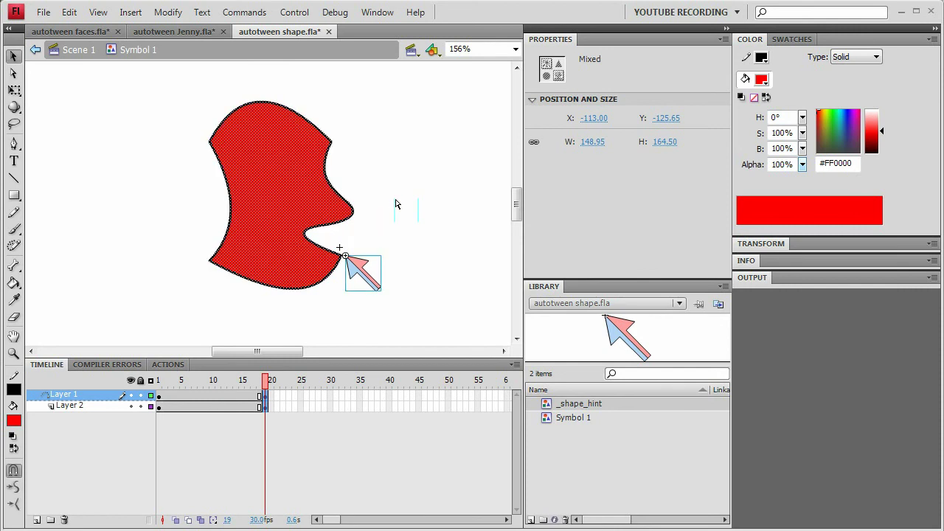
click(394, 205)
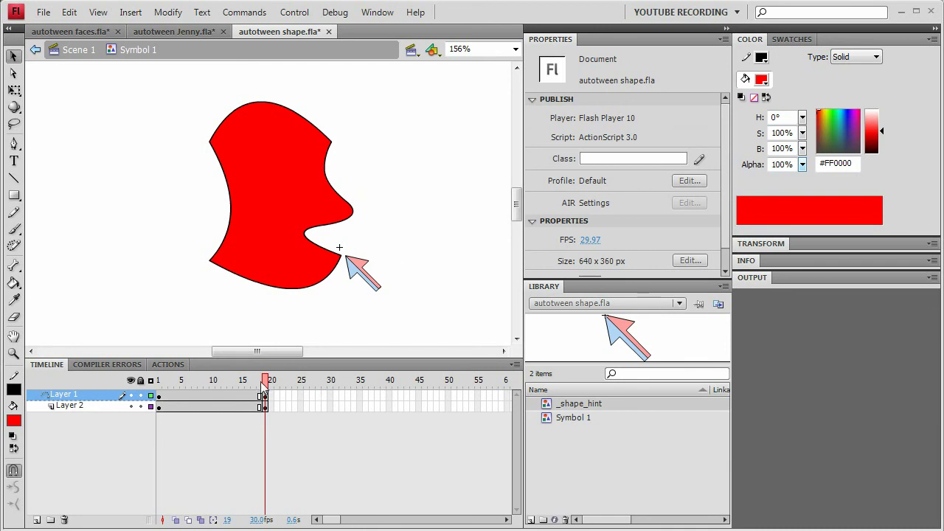
drag(267, 381, 207, 359)
Step: Auto-tween all frames on both layers with Ctrl+Alt+A and scrub to check the new frame 9 keyframe
key(ctrl+alt+a)
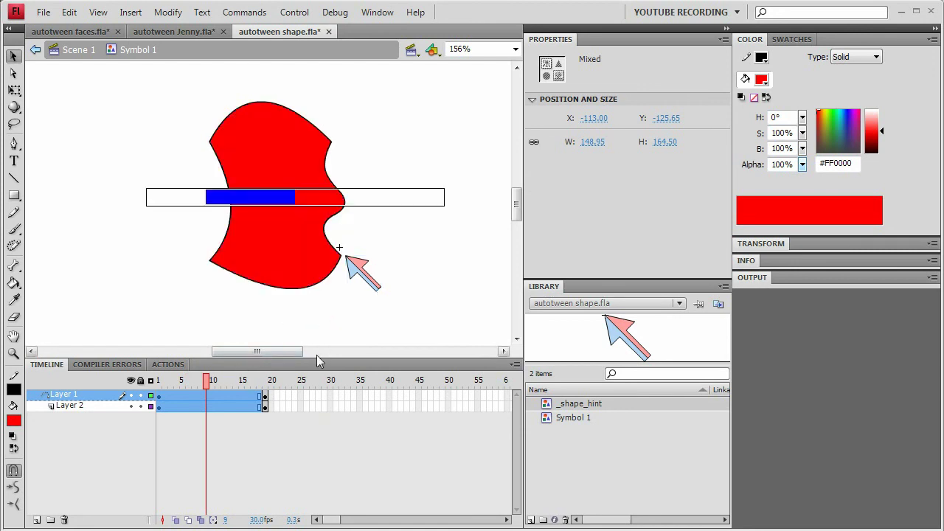
drag(223, 379, 274, 374)
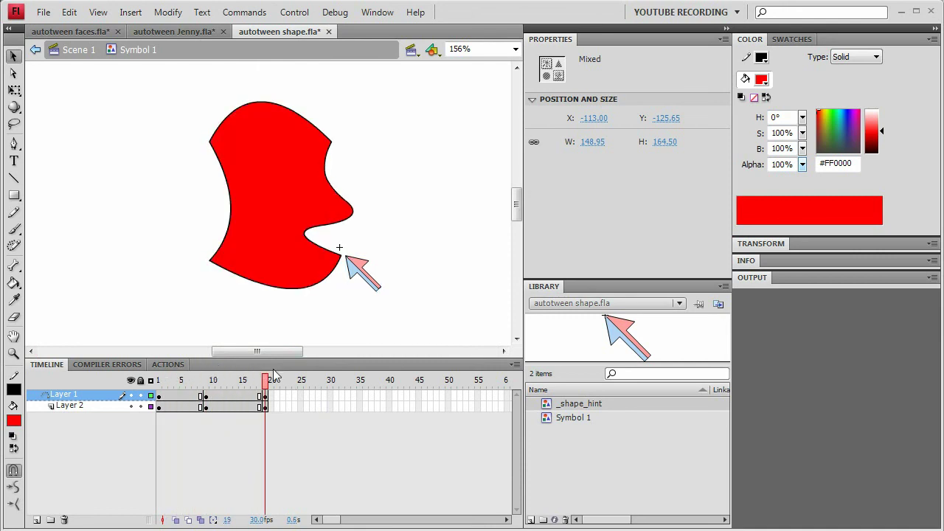